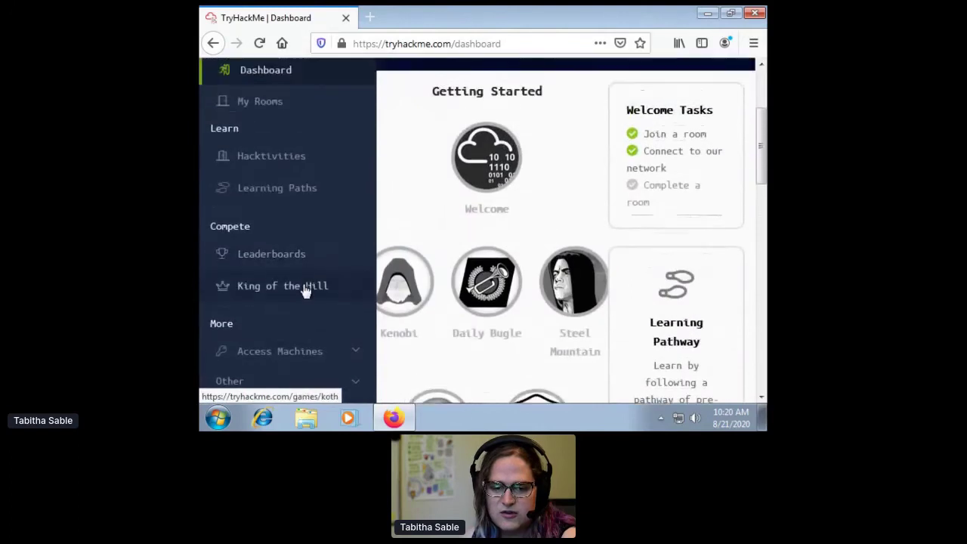
- Open TryHackMe's OpenVPN access page from the machine access options
{"action": "scroll", "coordinate": [305, 294], "scroll_direction": "down", "scroll_amount": 5}
{"action": "left_click", "coordinate": [294, 207]}
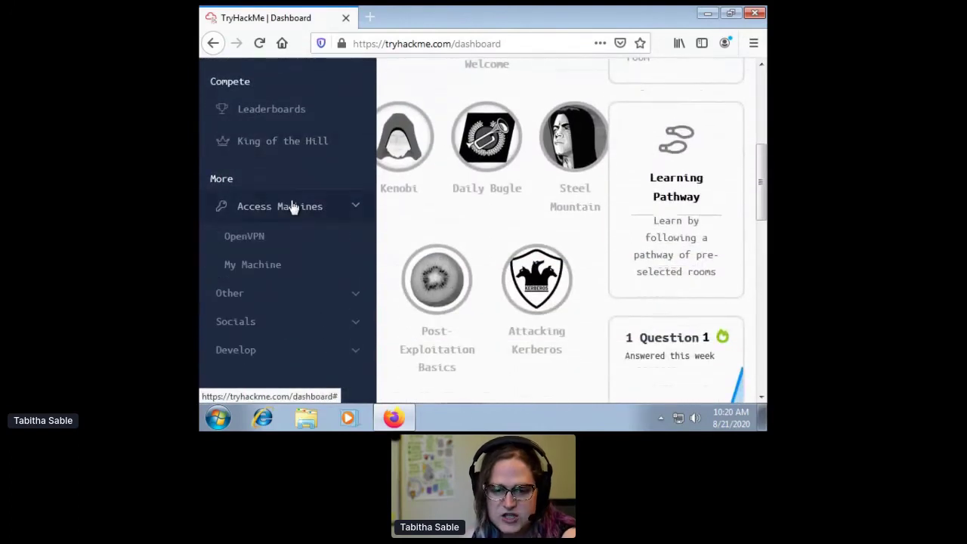
{"action": "left_click", "coordinate": [249, 237]}
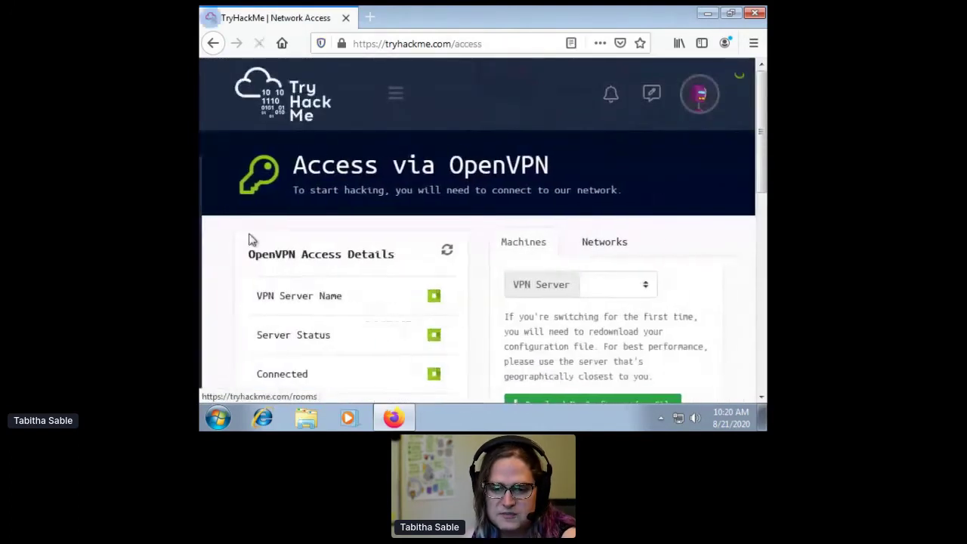
- Download the OpenVPN configuration file for the Machines network and save it to disk
{"action": "scroll", "coordinate": [402, 232], "scroll_direction": "down", "scroll_amount": 5}
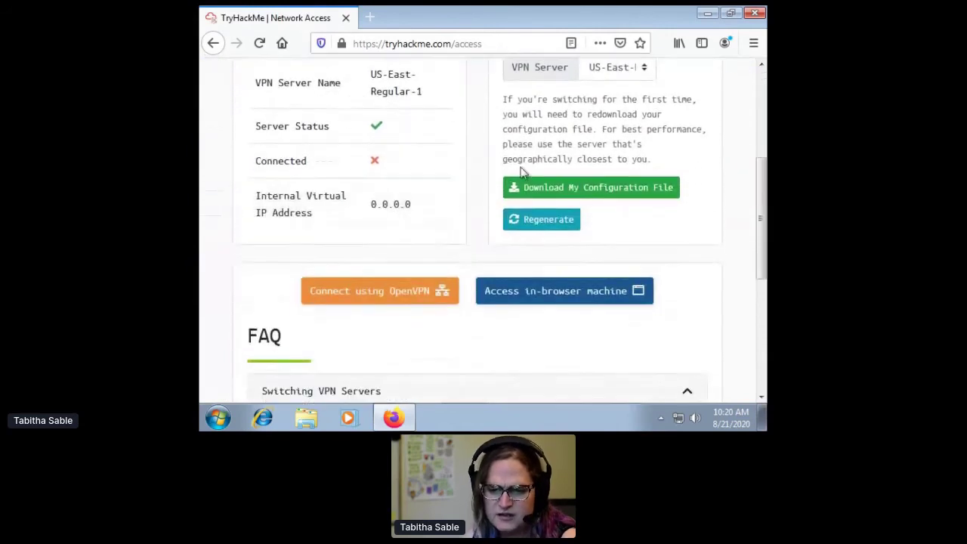
{"action": "scroll", "coordinate": [517, 171], "scroll_direction": "up", "scroll_amount": 2}
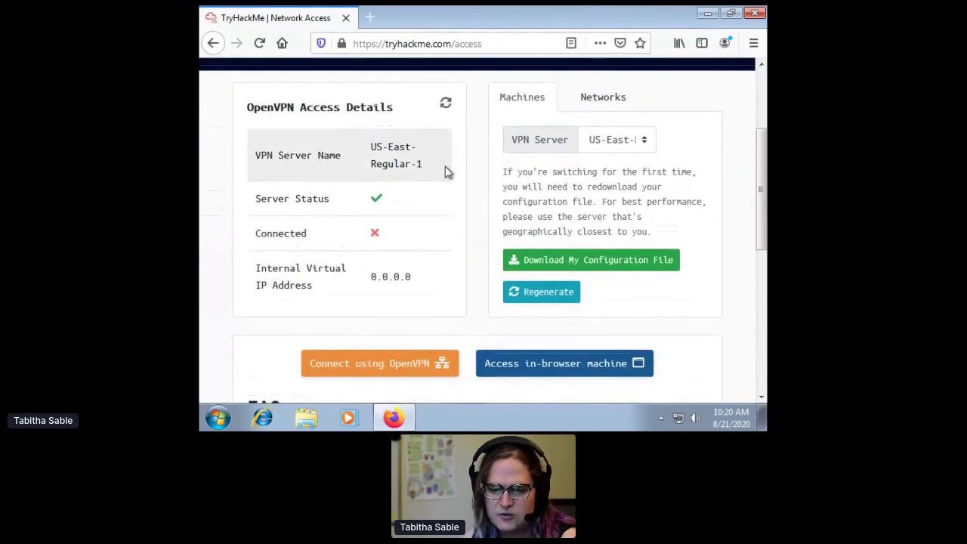
{"action": "left_click", "coordinate": [558, 262]}
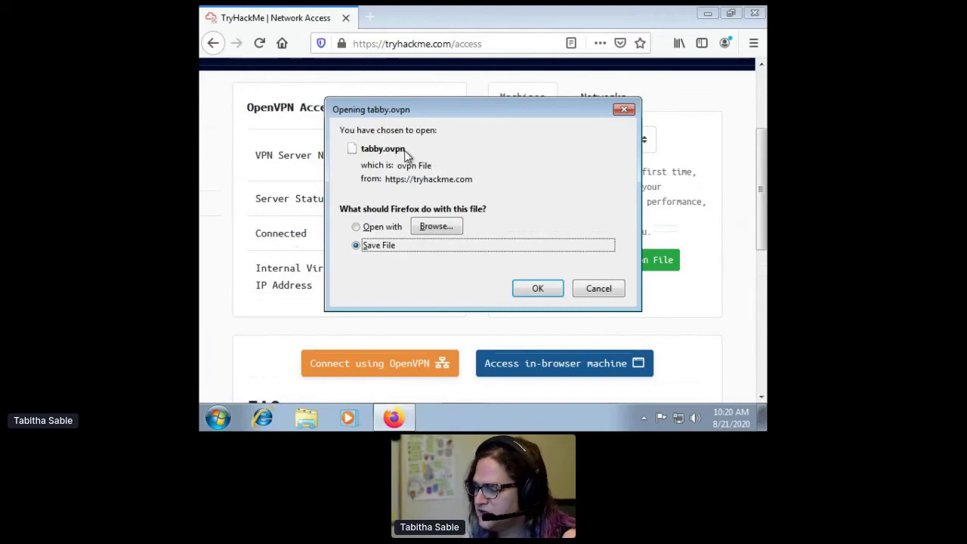
{"action": "left_click", "coordinate": [558, 291]}
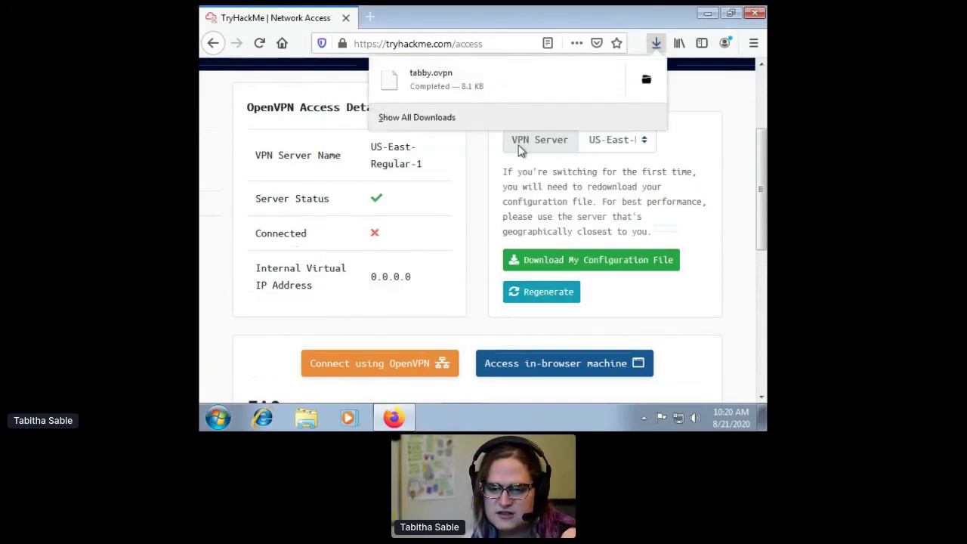
- Show the downloaded configuration file in its Downloads folder and copy it
{"action": "left_click", "coordinate": [465, 119]}
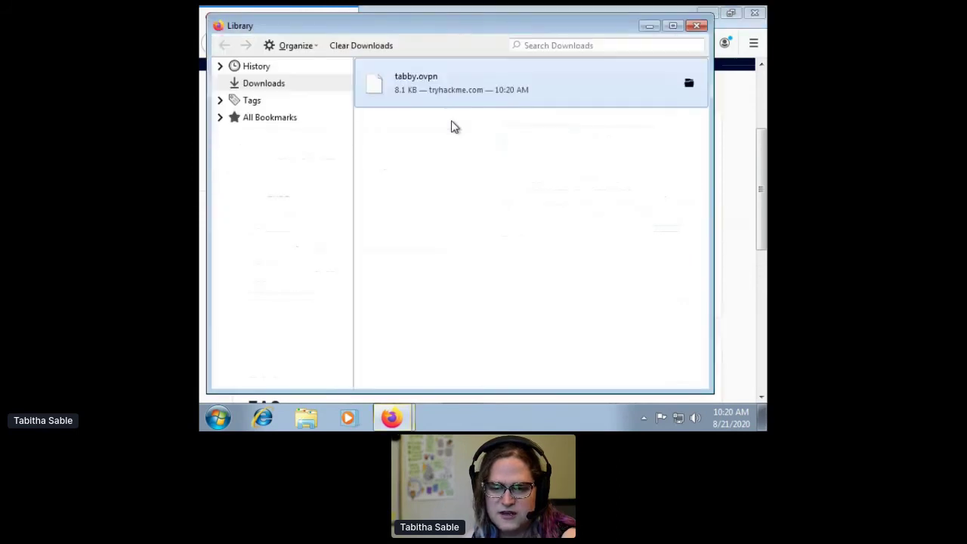
{"action": "left_click", "coordinate": [689, 85]}
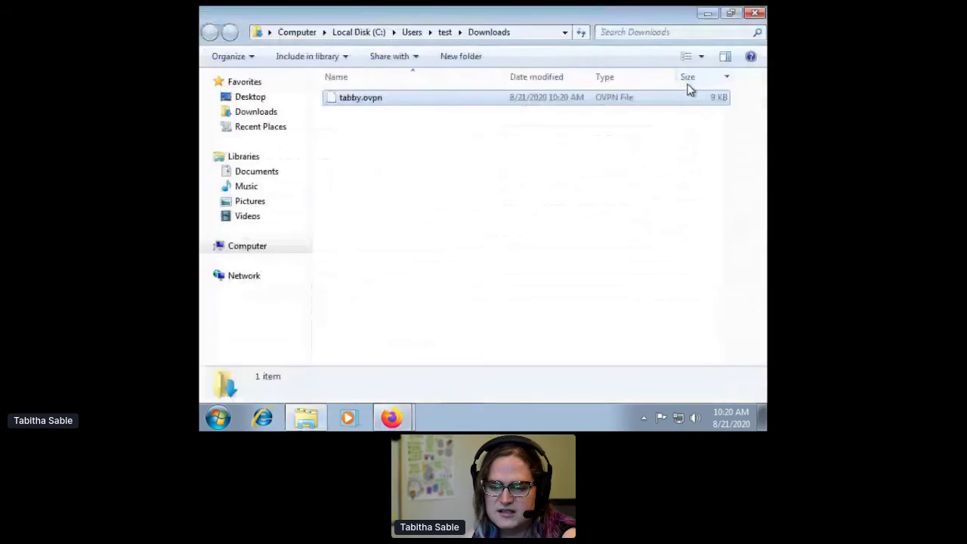
{"action": "right_click", "coordinate": [333, 96]}
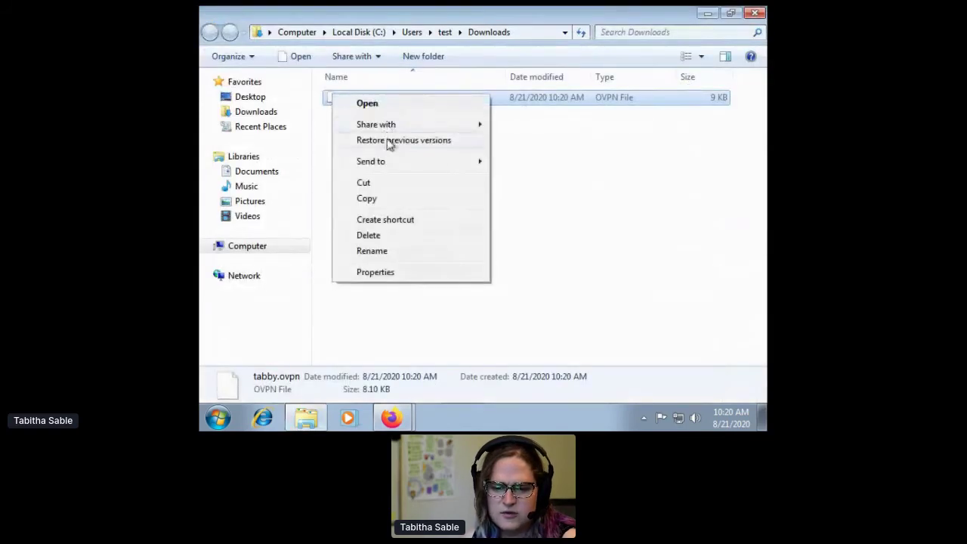
{"action": "left_click", "coordinate": [390, 199]}
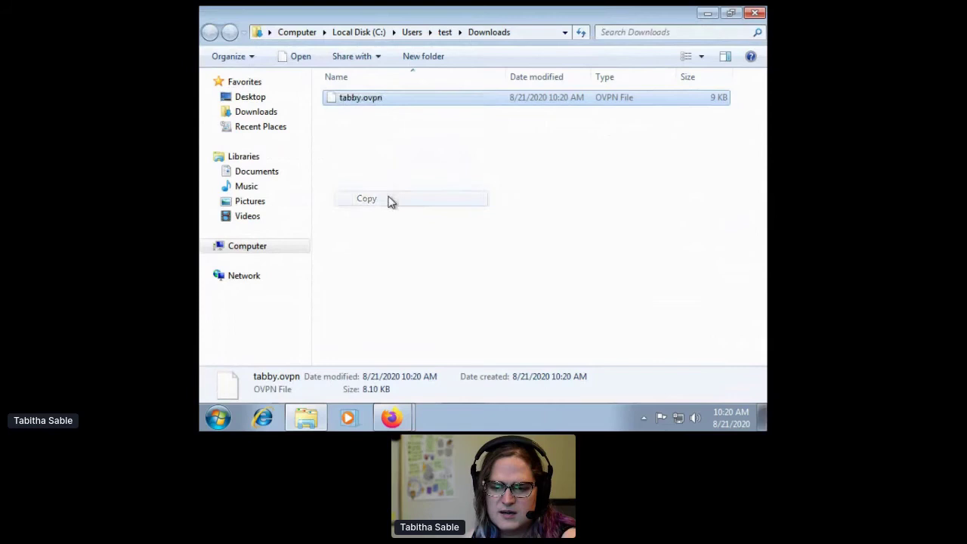
- Minimize the Downloads folder and paste the copied configuration file into the Desktop folder
{"action": "left_click", "coordinate": [708, 13]}
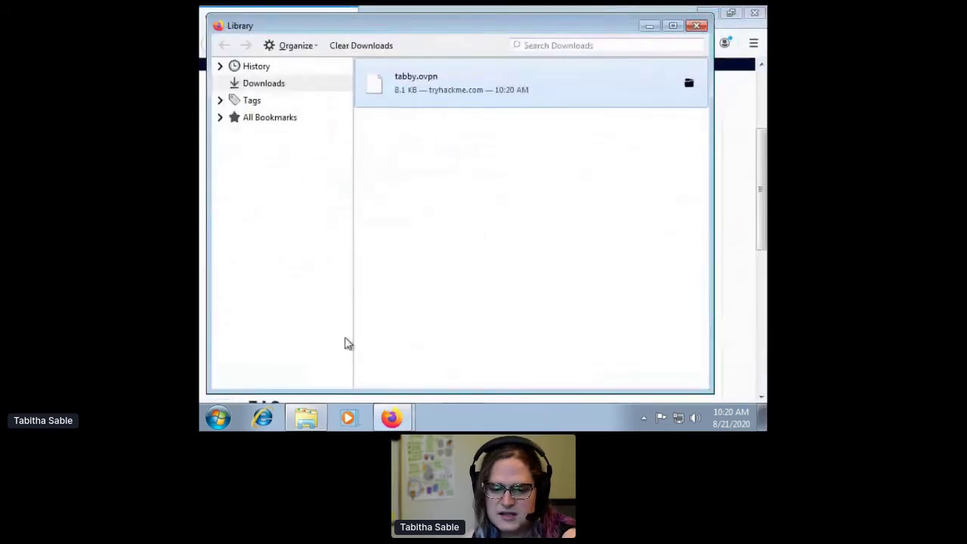
{"action": "left_click", "coordinate": [218, 418]}
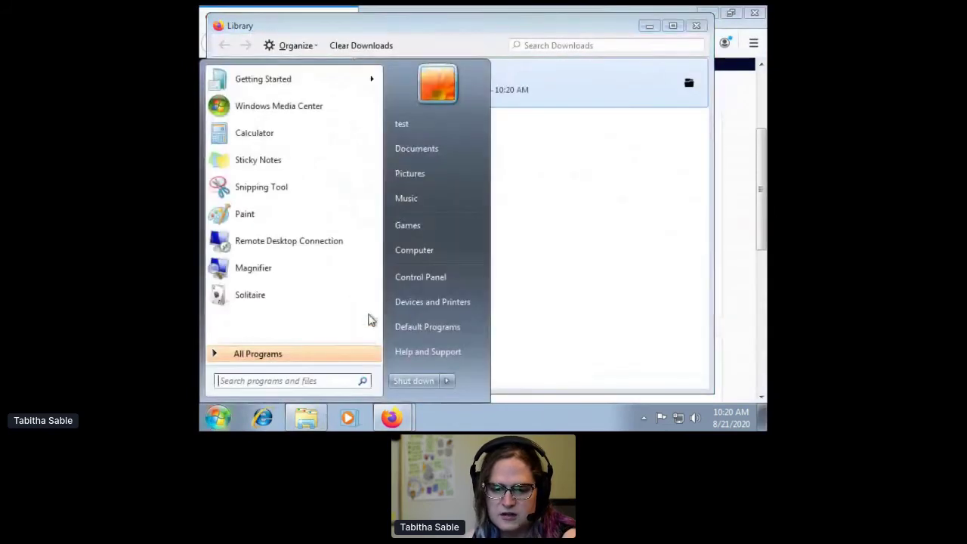
{"action": "left_click", "coordinate": [415, 251]}
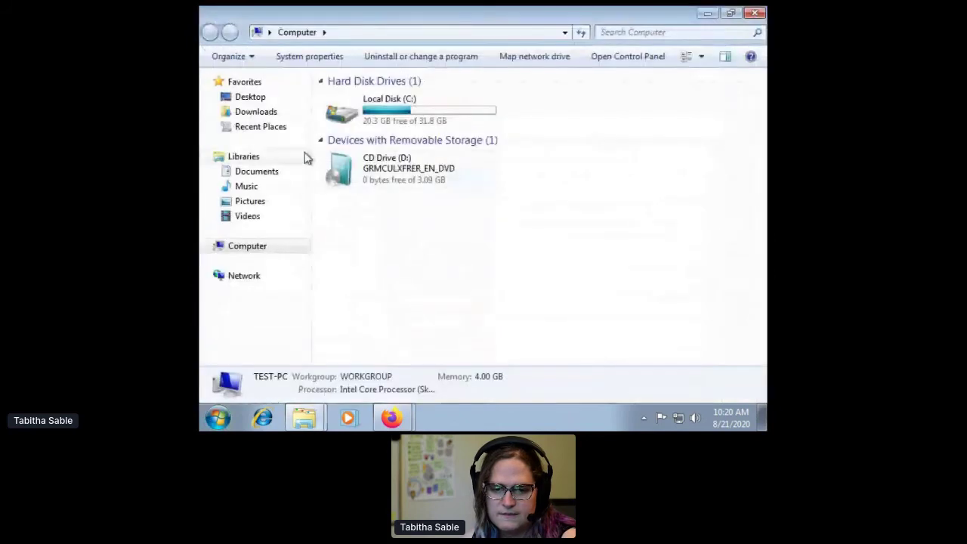
{"action": "left_click", "coordinate": [247, 96]}
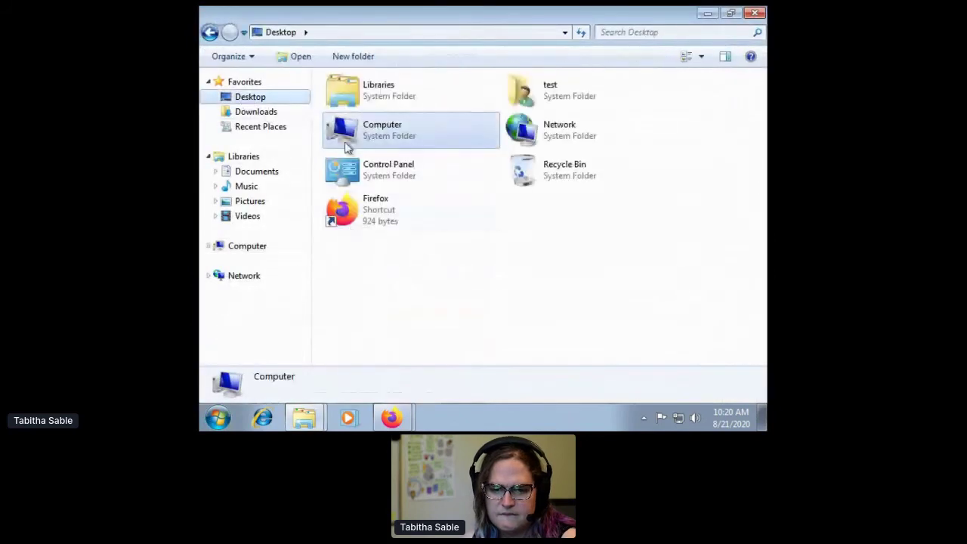
{"action": "left_click", "coordinate": [255, 101]}
{"action": "left_click", "coordinate": [477, 272]}
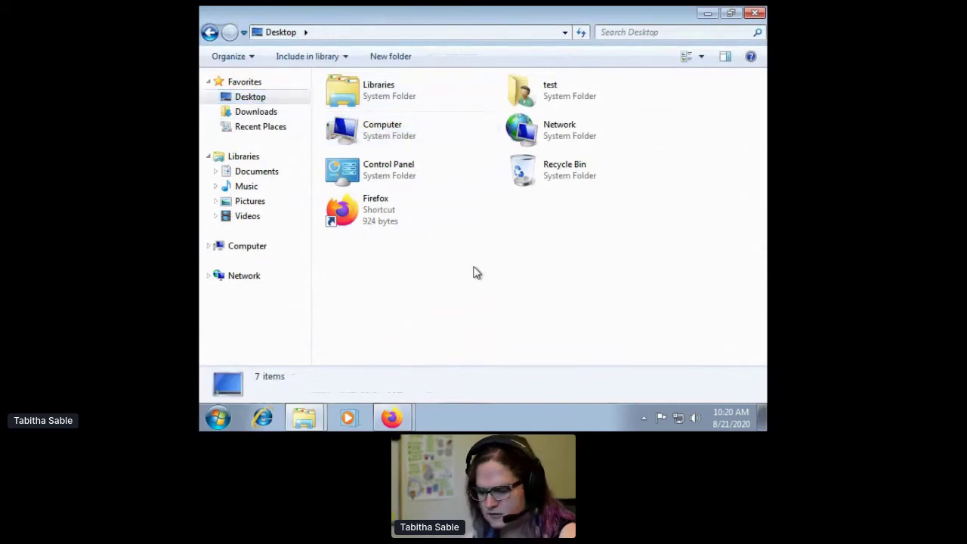
{"action": "left_click", "coordinate": [486, 280]}
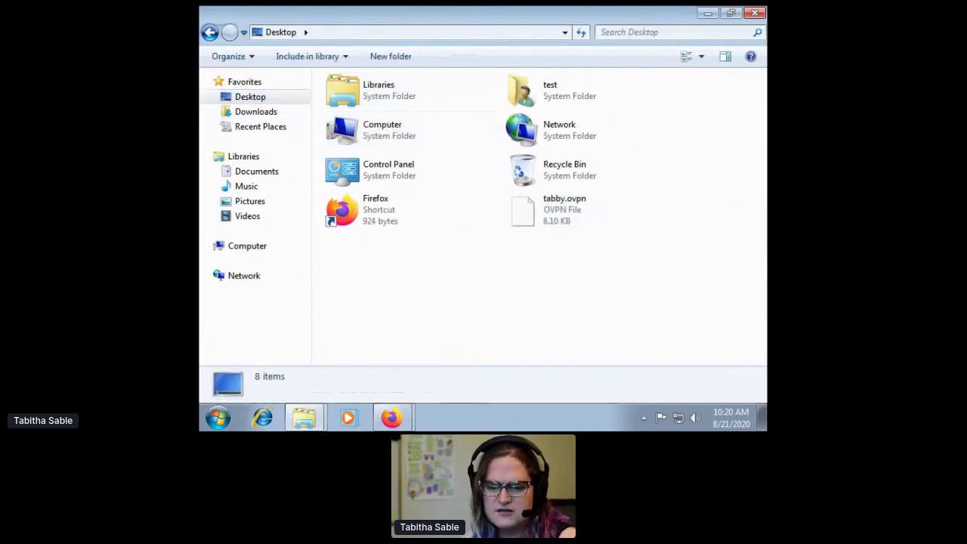
- Close Firefox's Library window listing the downloads
{"action": "left_click", "coordinate": [388, 415]}
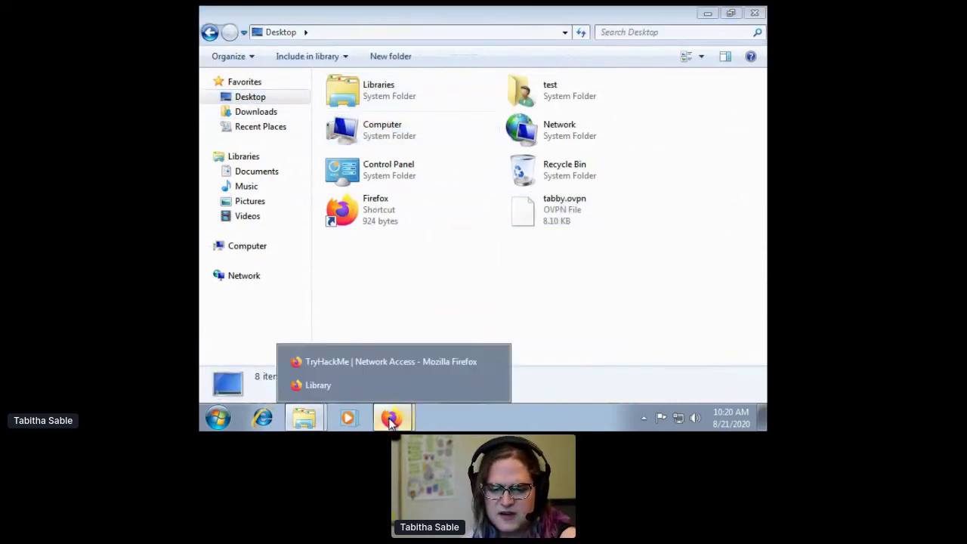
{"action": "left_click", "coordinate": [365, 386]}
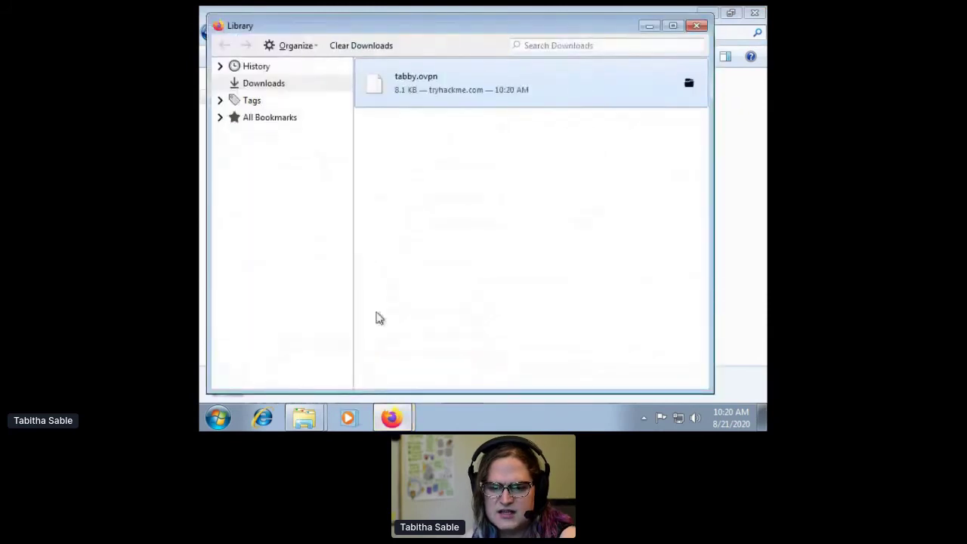
{"action": "left_click", "coordinate": [701, 26]}
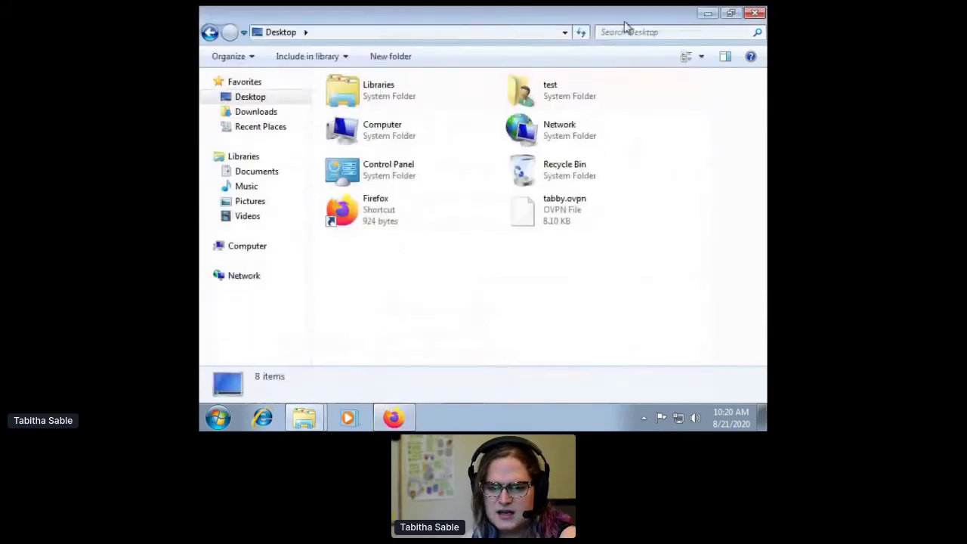
{"action": "left_click", "coordinate": [394, 416]}
{"action": "left_click", "coordinate": [367, 22]}
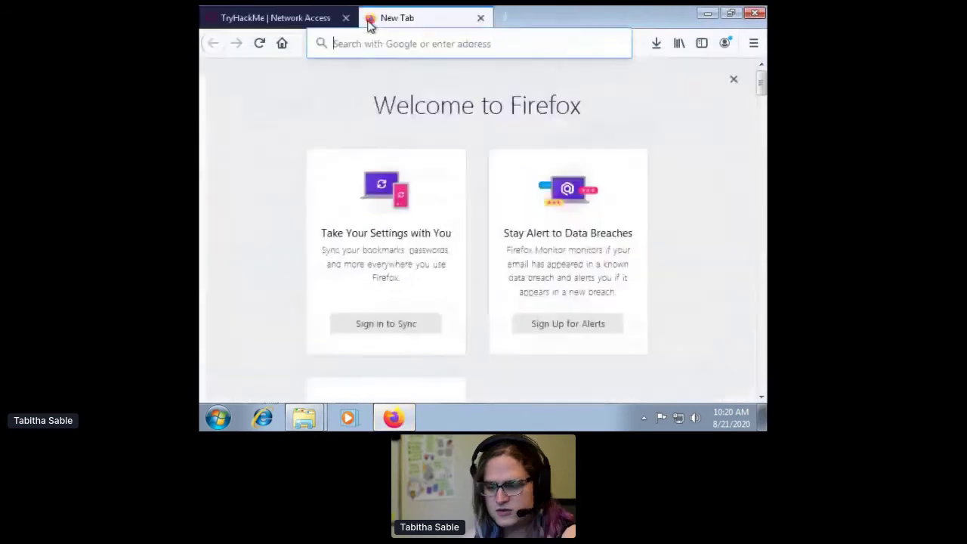
{"action": "type", "text": "www.goog"}
{"action": "key", "text": "BackSpace"}
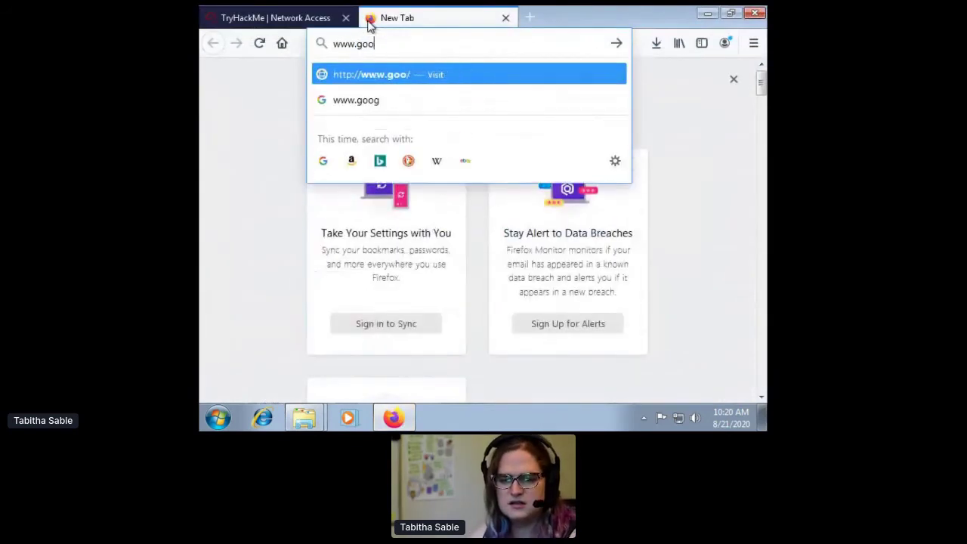
{"action": "type", "text": "gle.com"}
{"action": "key", "text": "Return"}
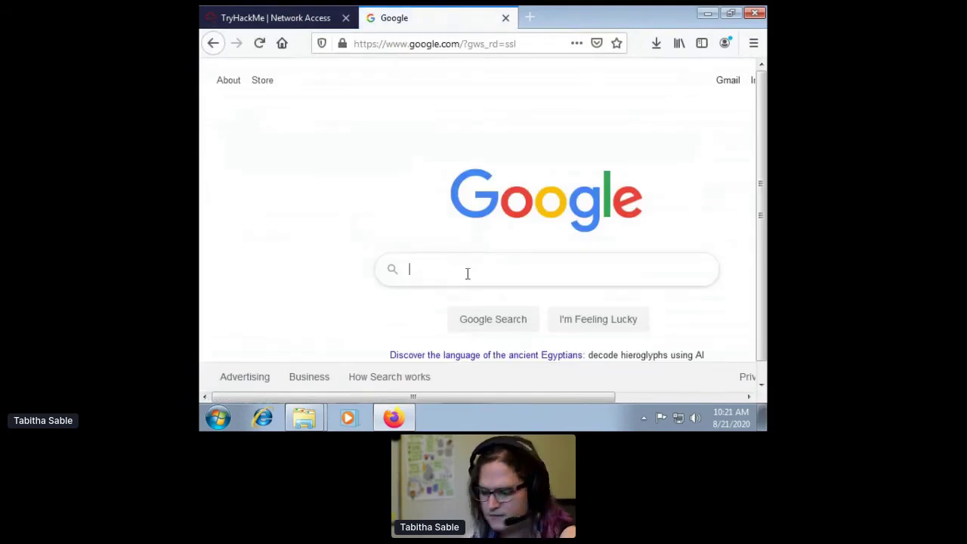
- Search Google for "openvpn", open the openvpn.net Downloads result and find the Windows MSI installers
{"action": "type", "text": "openvpn"}
{"action": "key", "text": "Return"}
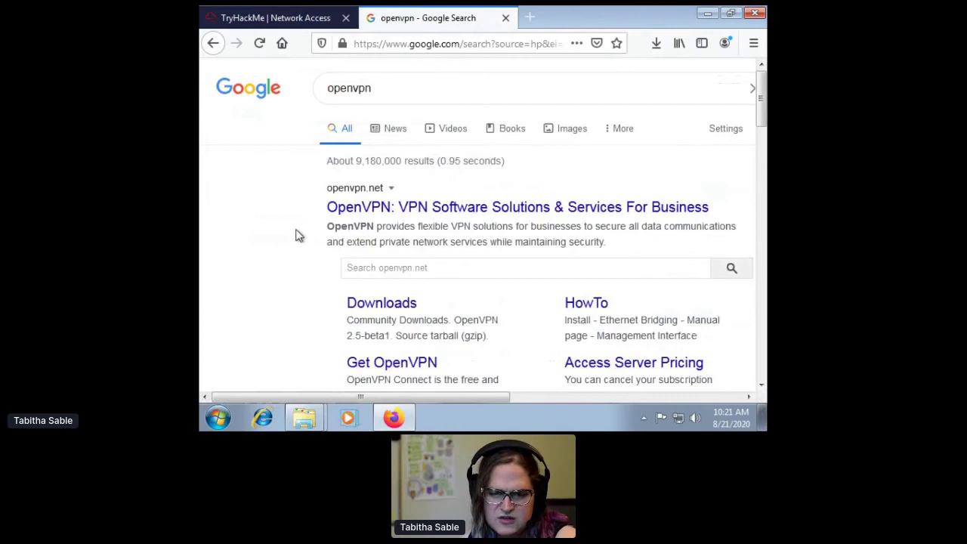
{"action": "scroll", "coordinate": [298, 264], "scroll_direction": "down", "scroll_amount": 4}
{"action": "scroll", "coordinate": [298, 263], "scroll_direction": "up", "scroll_amount": 4}
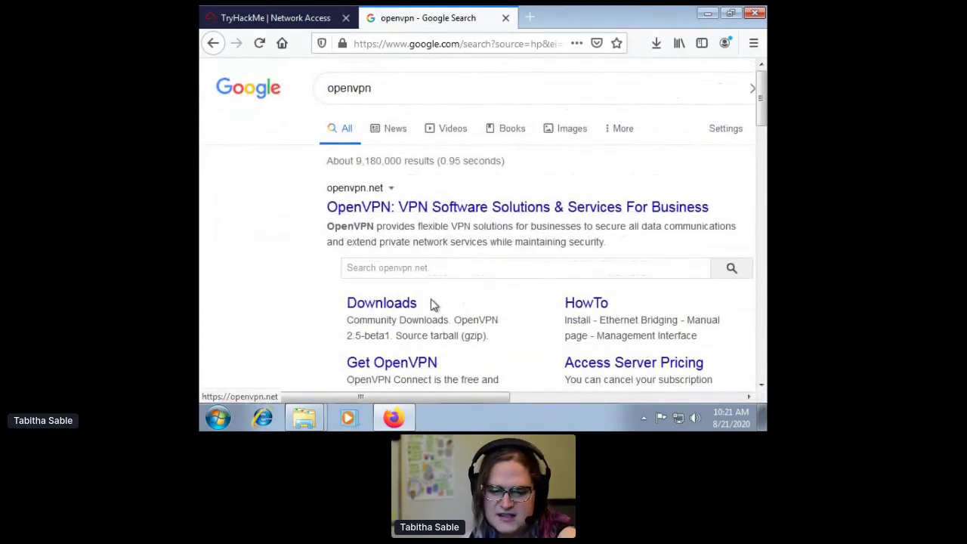
{"action": "left_click", "coordinate": [403, 305]}
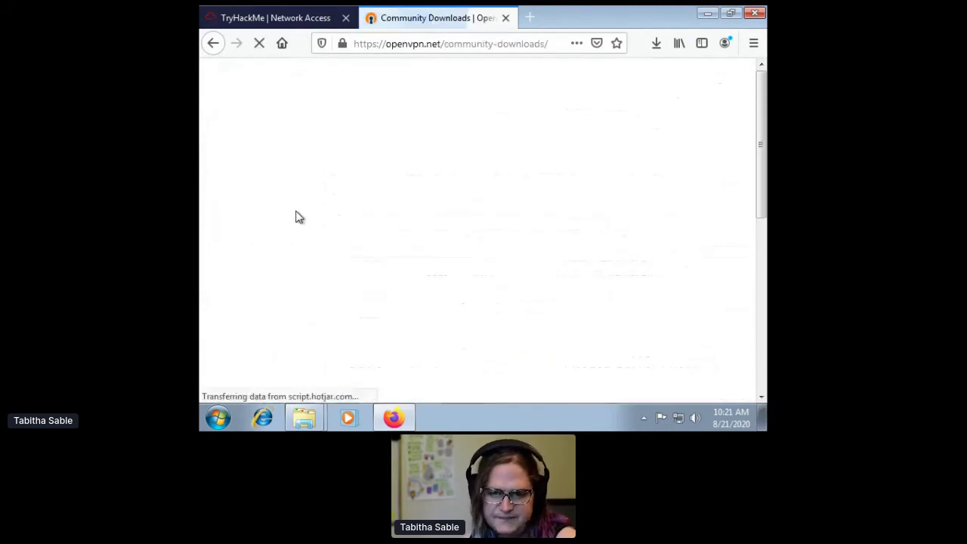
{"action": "scroll", "coordinate": [395, 245], "scroll_direction": "down", "scroll_amount": 3}
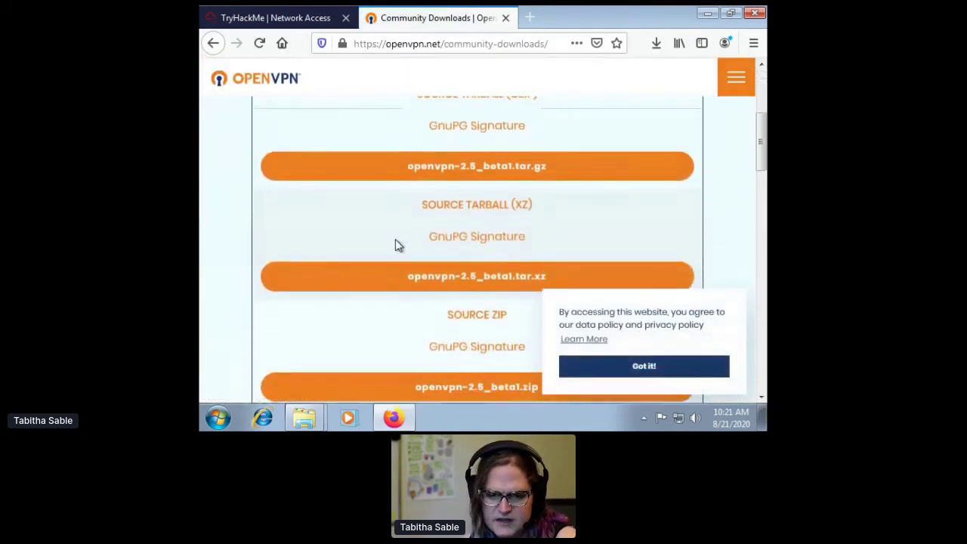
{"action": "scroll", "coordinate": [382, 234], "scroll_direction": "down", "scroll_amount": 3}
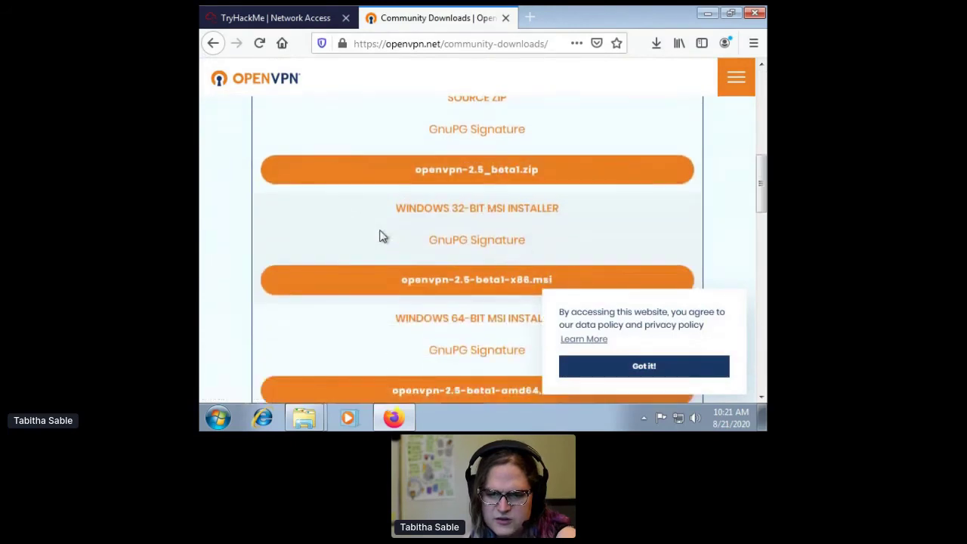
{"action": "scroll", "coordinate": [381, 237], "scroll_direction": "down", "scroll_amount": 2}
{"action": "scroll", "coordinate": [380, 237], "scroll_direction": "up", "scroll_amount": 2}
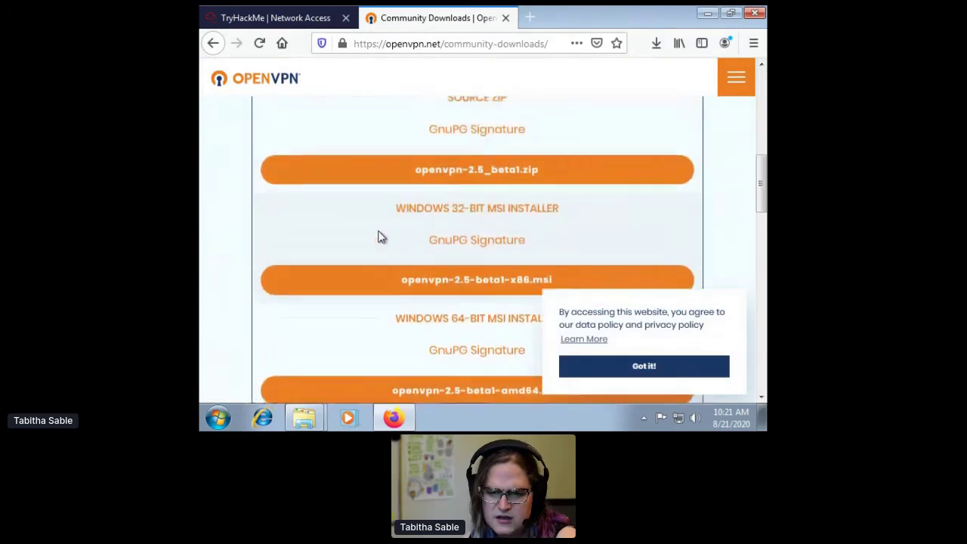
- Check the Windows system type in the computer's properties, then close the System window
{"action": "left_click", "coordinate": [218, 418]}
{"action": "left_click", "coordinate": [261, 382]}
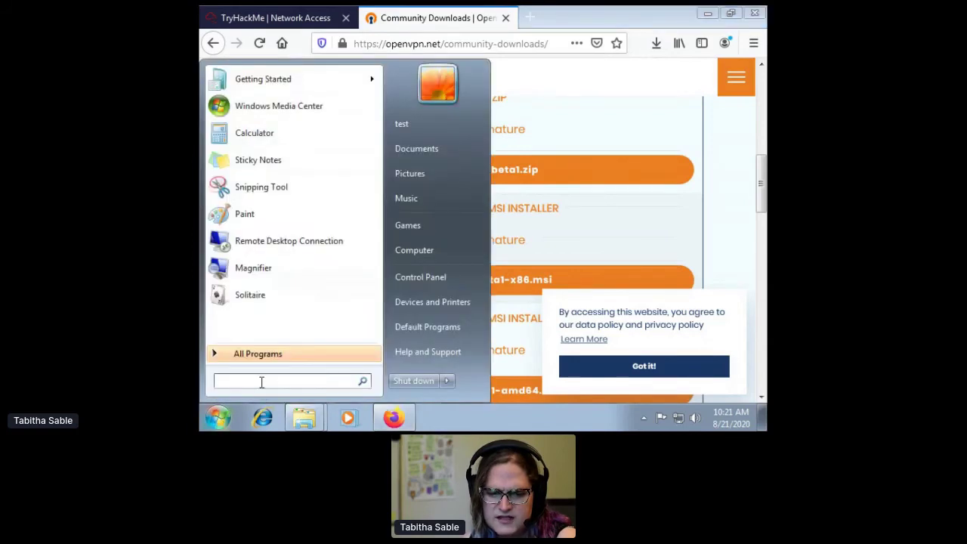
{"action": "right_click", "coordinate": [424, 253]}
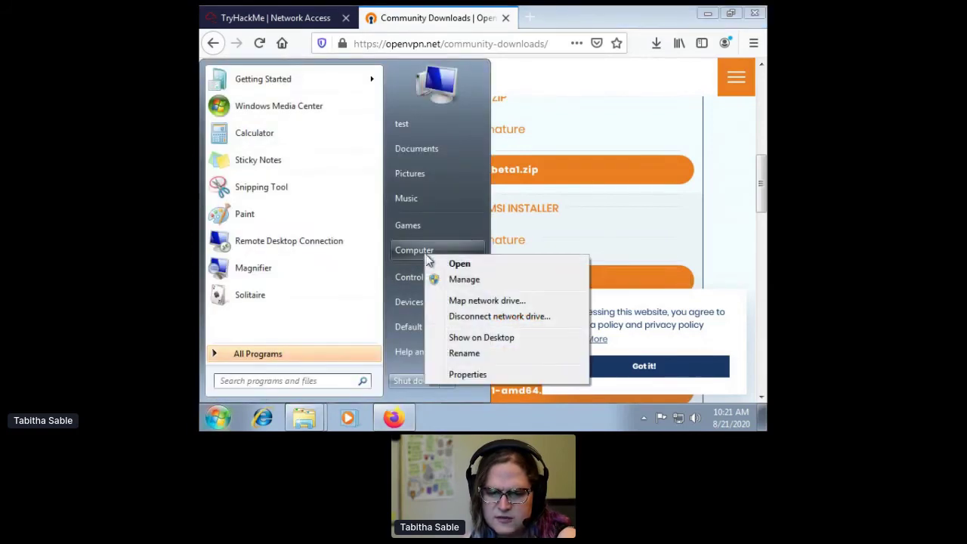
{"action": "left_click", "coordinate": [468, 374]}
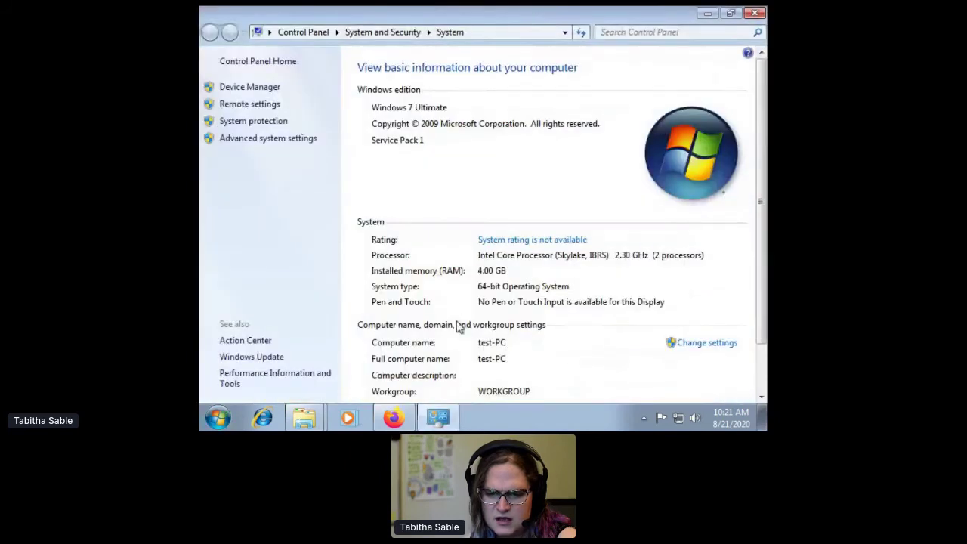
{"action": "left_click", "coordinate": [755, 13]}
- Download and save the Windows 64-bit installer openvpn-2.5-beta1-amd64.msi, and show it in its folder
{"action": "scroll", "coordinate": [365, 300], "scroll_direction": "down", "scroll_amount": 3}
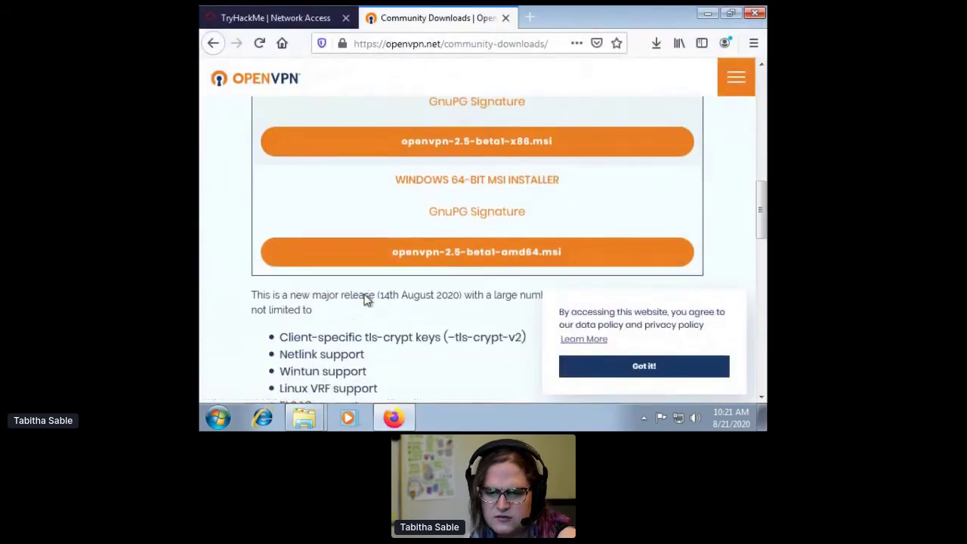
{"action": "left_click", "coordinate": [459, 246]}
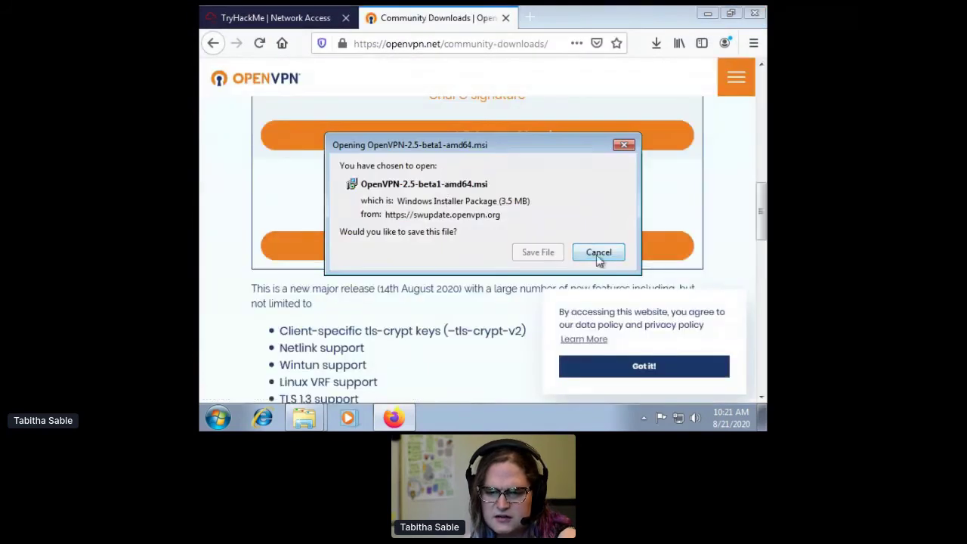
{"action": "left_click", "coordinate": [552, 251]}
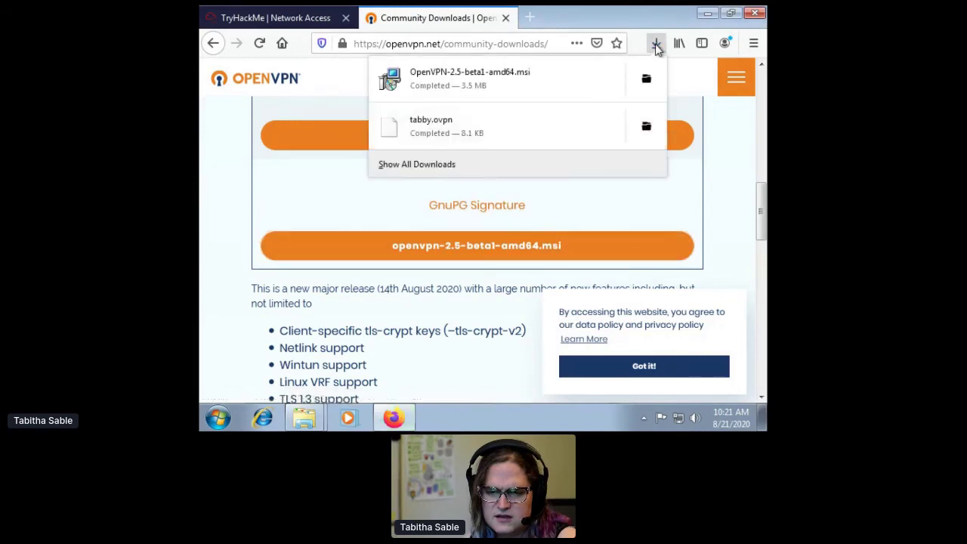
{"action": "left_click", "coordinate": [646, 79]}
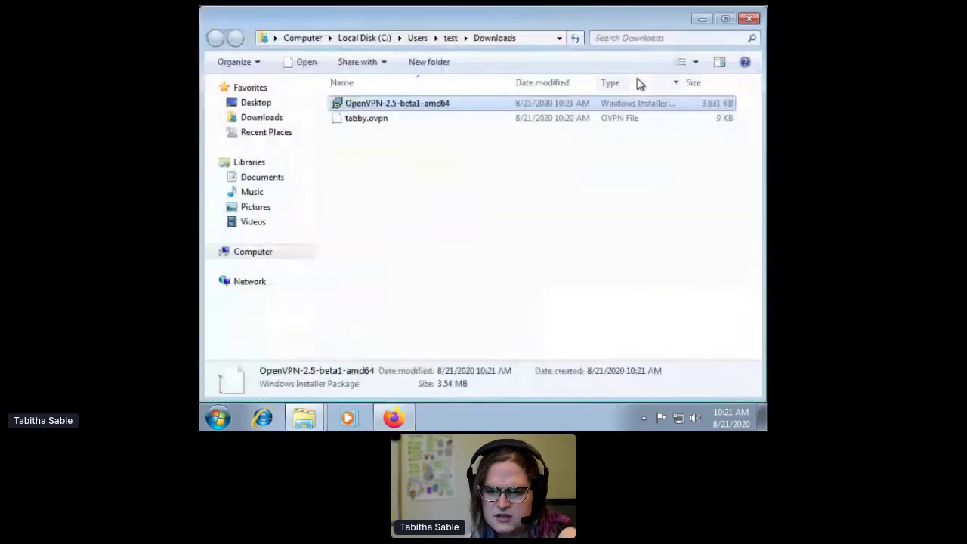
- Run the OpenVPN-2.5-beta1-amd64 installer, allowing it to make changes and installing the WireGuard and TAP-Windows network adapter drivers, and close the setup
{"action": "double_click", "coordinate": [394, 107]}
{"action": "left_click", "coordinate": [522, 224]}
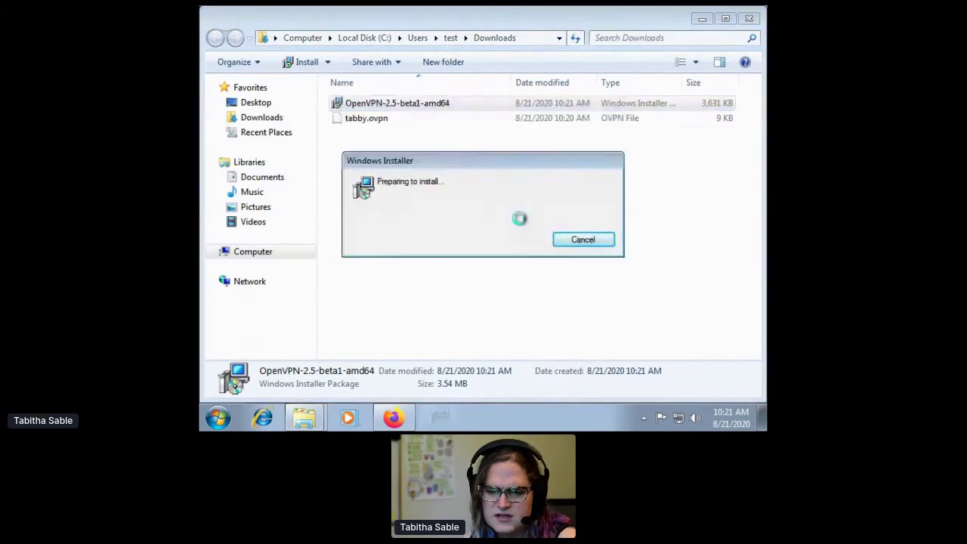
{"action": "left_click", "coordinate": [460, 212]}
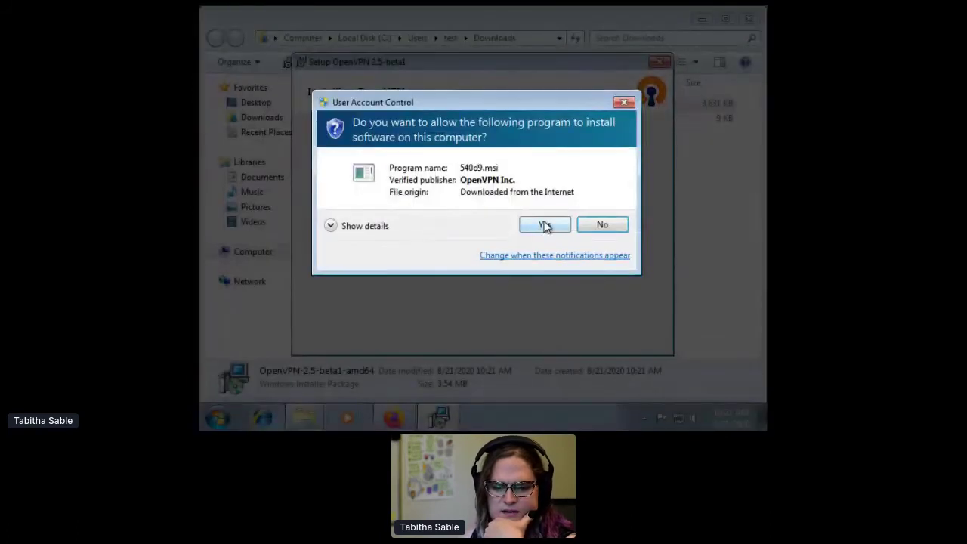
{"action": "left_click", "coordinate": [546, 224]}
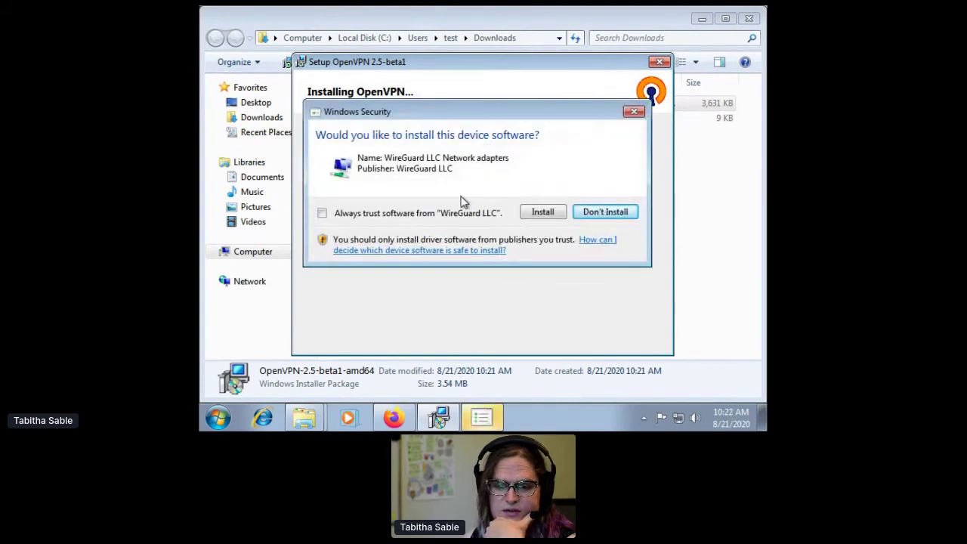
{"action": "left_click", "coordinate": [542, 212]}
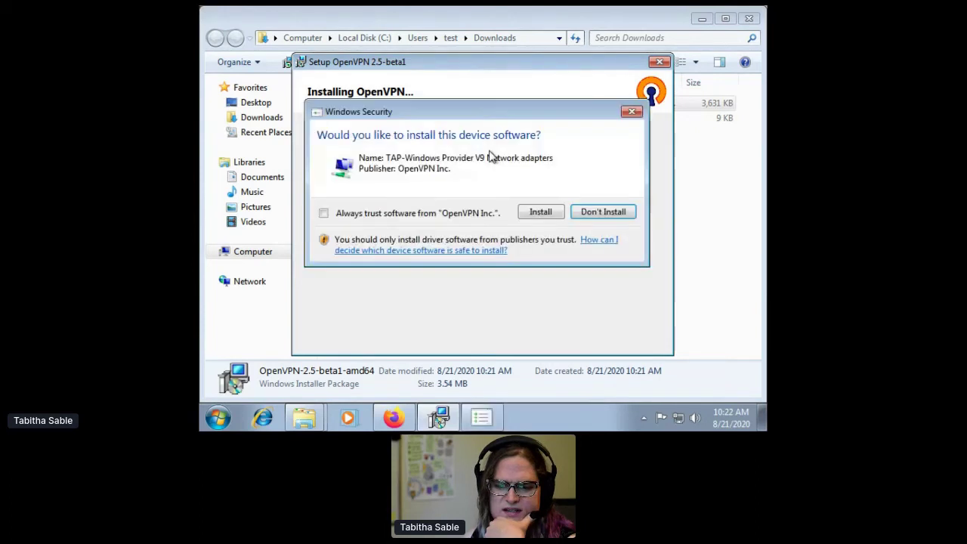
{"action": "left_click", "coordinate": [540, 212]}
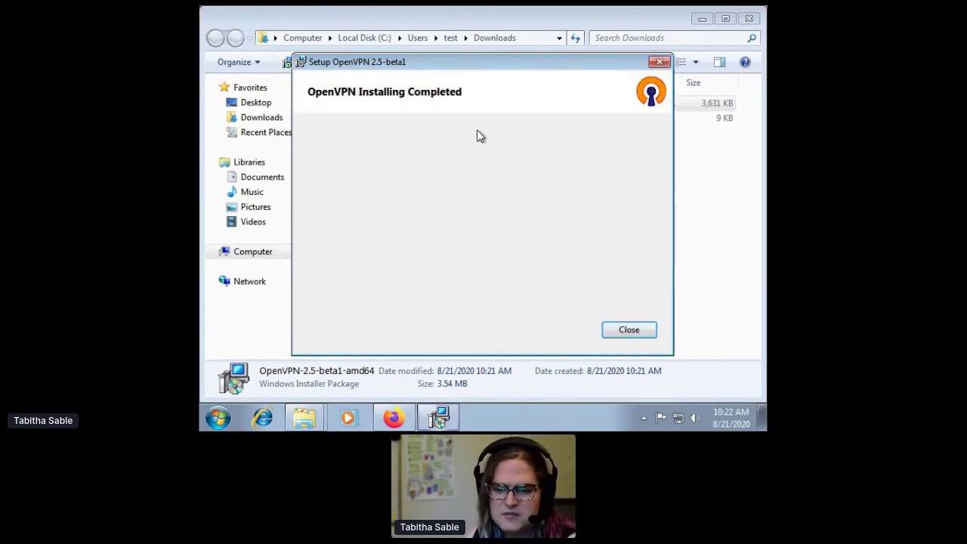
{"action": "left_click", "coordinate": [625, 328]}
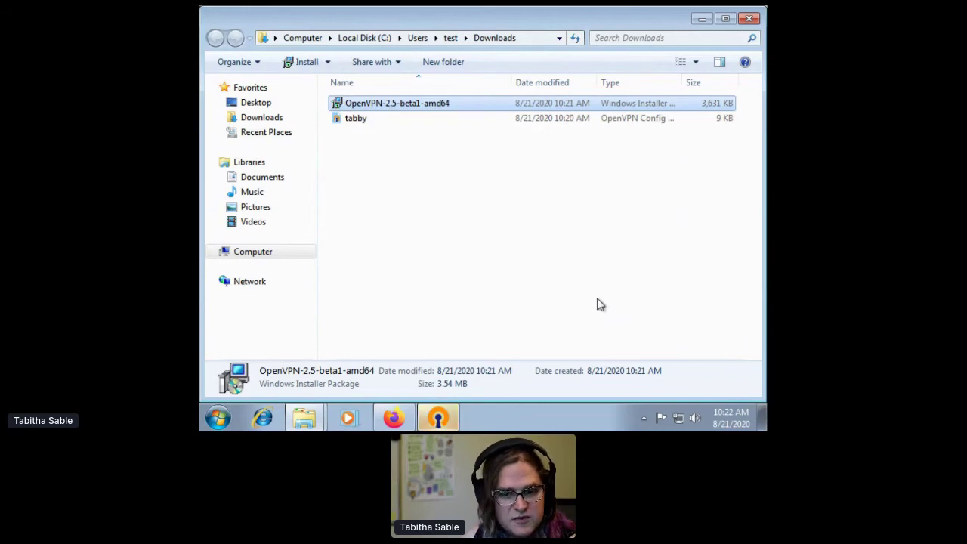
- Dismiss the Program Compatibility Assistant's driver warning and the OpenVPN GUI message about connection profiles
{"action": "left_click", "coordinate": [440, 420]}
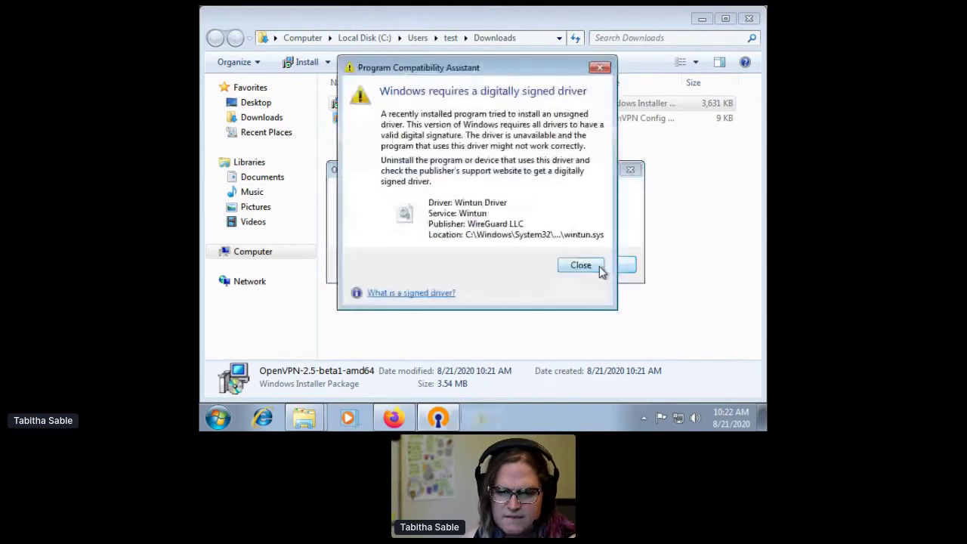
{"action": "left_click", "coordinate": [601, 271]}
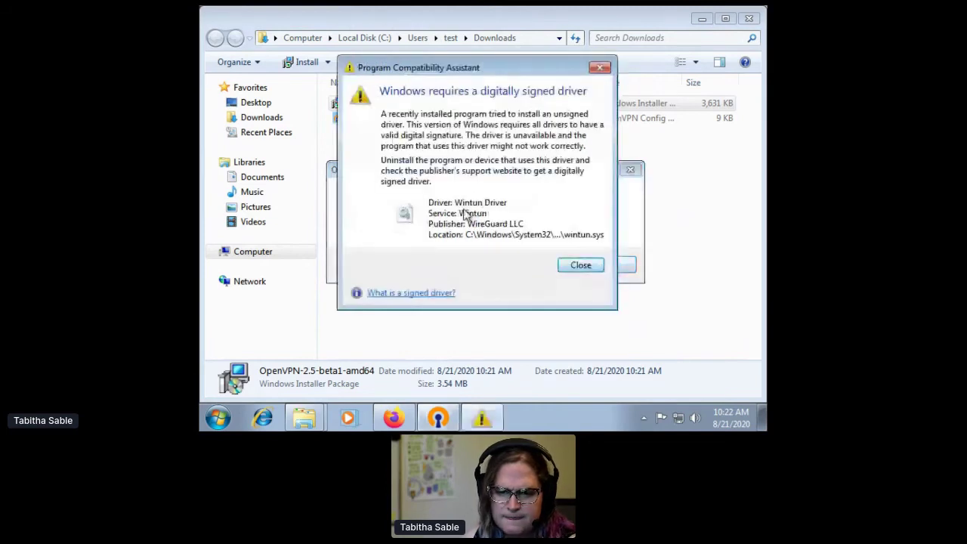
{"action": "left_click", "coordinate": [581, 272]}
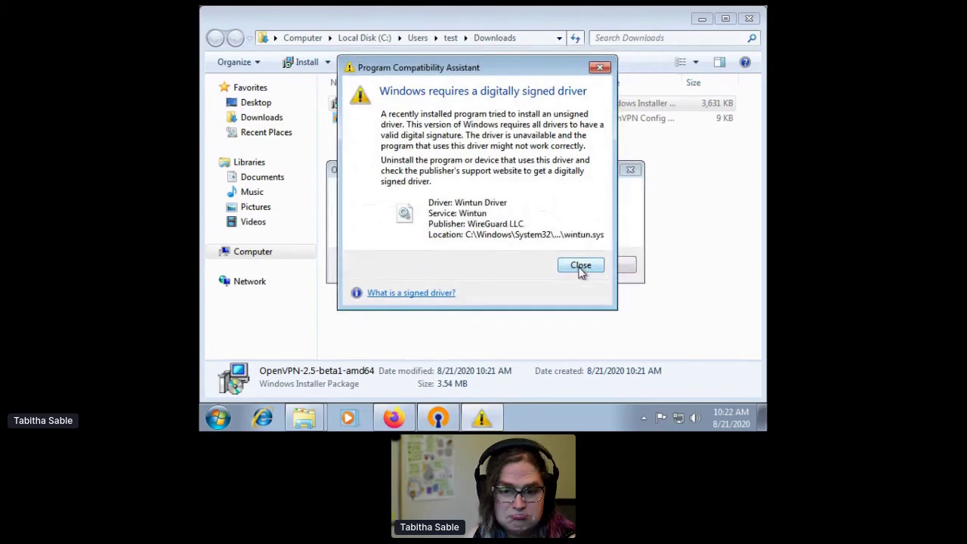
{"action": "left_click", "coordinate": [581, 272]}
{"action": "left_click_drag", "start_coordinate": [462, 171], "coordinate": [427, 157]}
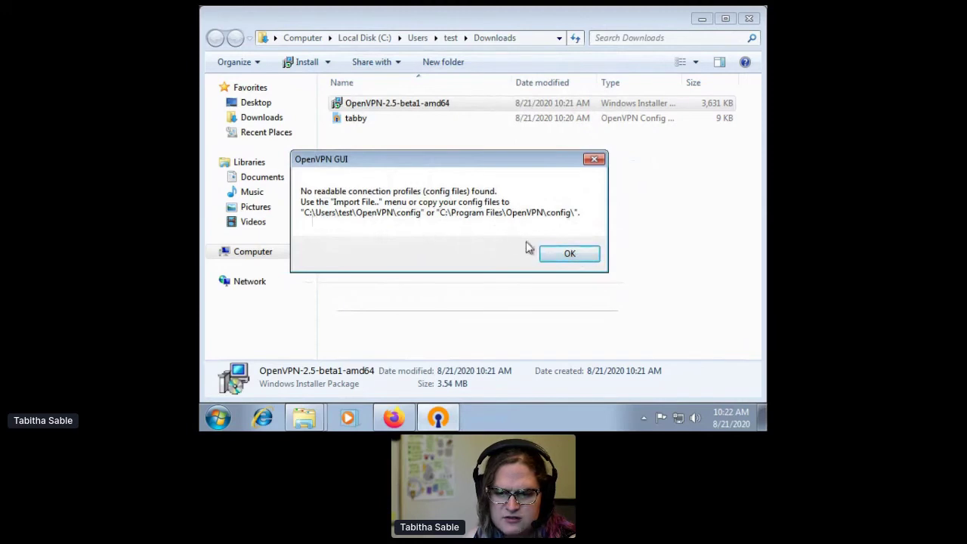
{"action": "left_click", "coordinate": [562, 253]}
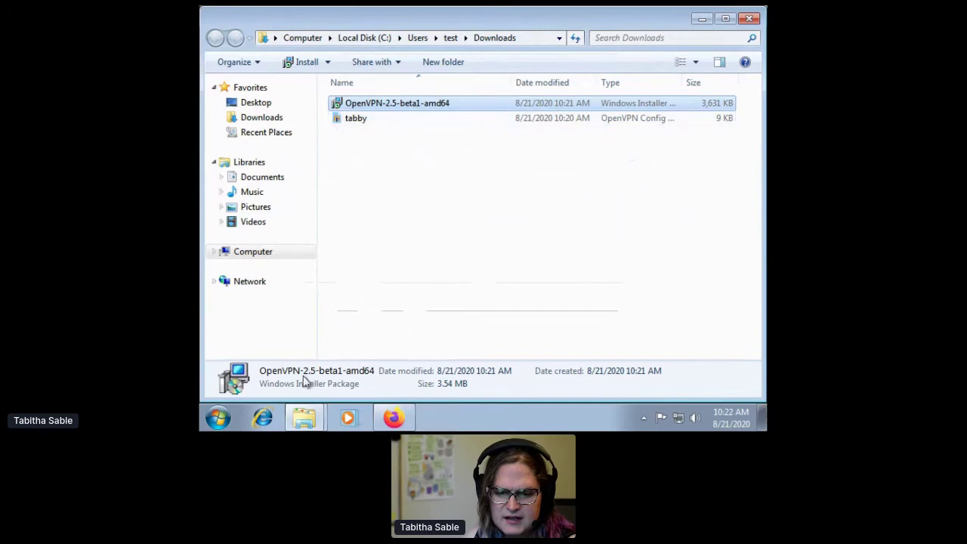
- Bring up the Desktop folder, view the tabby OpenVPN config file in Notepad and close it
{"action": "left_click", "coordinate": [328, 427]}
{"action": "left_click", "coordinate": [305, 386]}
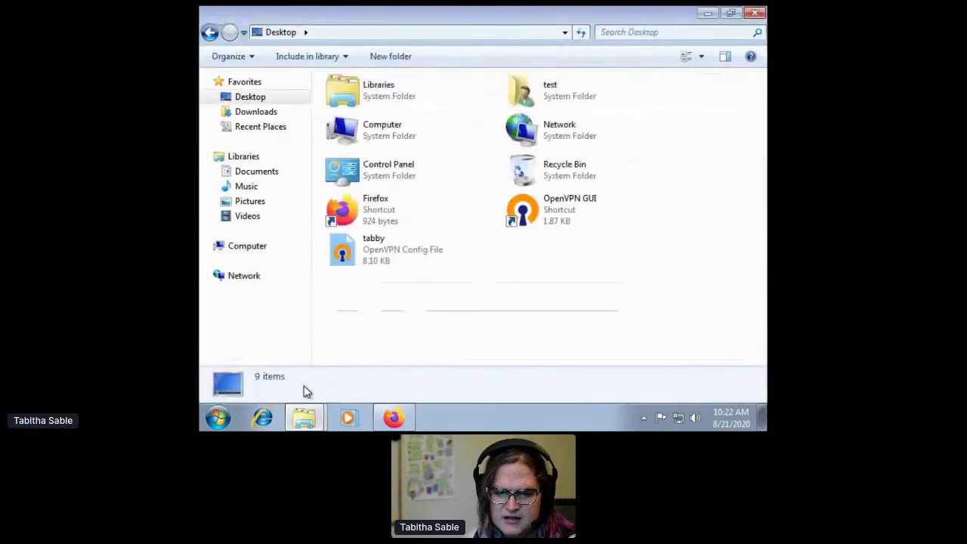
{"action": "double_click", "coordinate": [341, 255]}
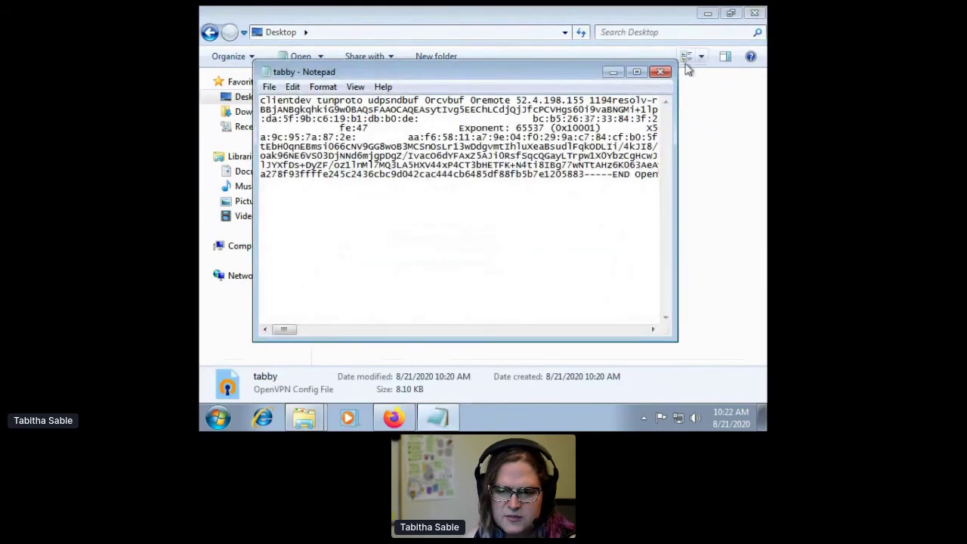
{"action": "left_click", "coordinate": [660, 72]}
- Try to start OpenVPN on the tabby config file in the Desktop folder and examine its console log
{"action": "right_click", "coordinate": [344, 257]}
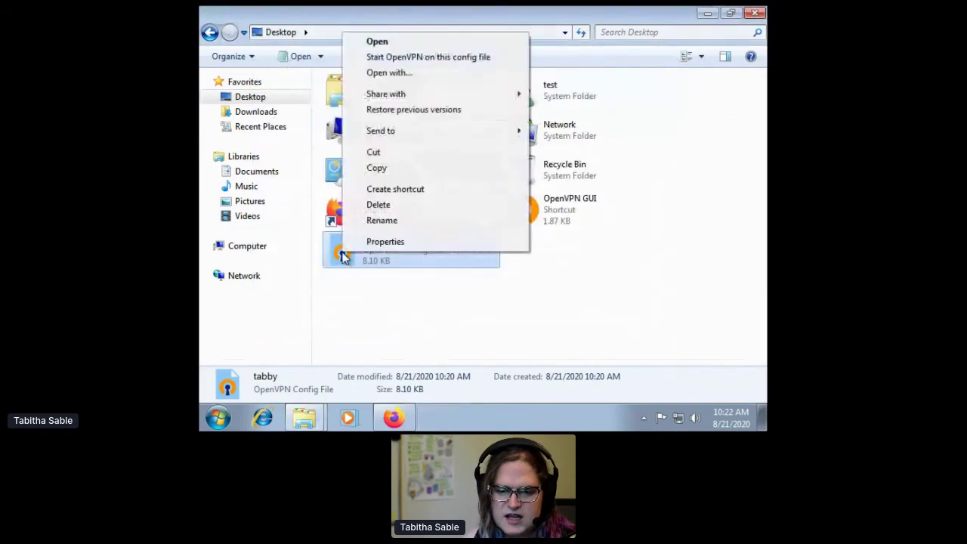
{"action": "left_click", "coordinate": [421, 59]}
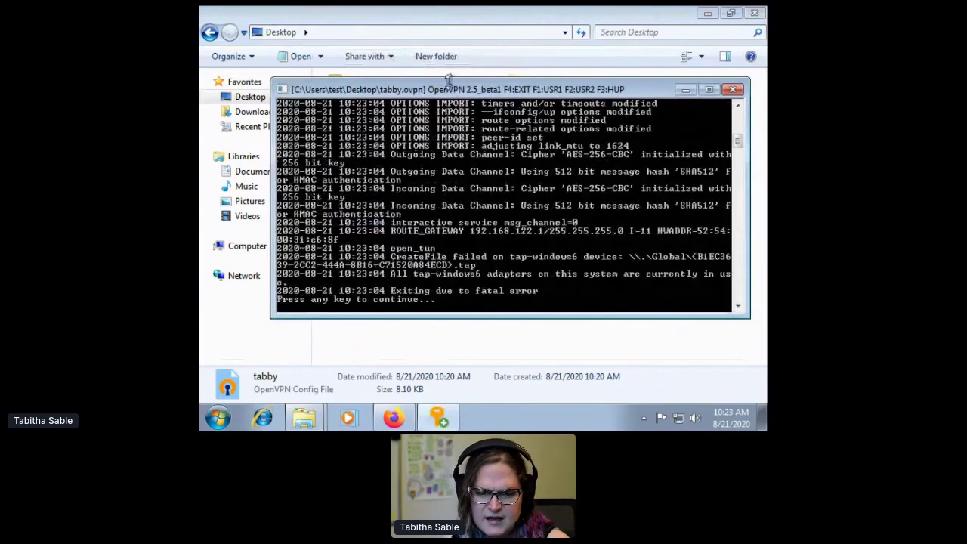
{"action": "left_click_drag", "start_coordinate": [448, 90], "coordinate": [425, 69]}
{"action": "left_click_drag", "start_coordinate": [727, 298], "coordinate": [748, 336]}
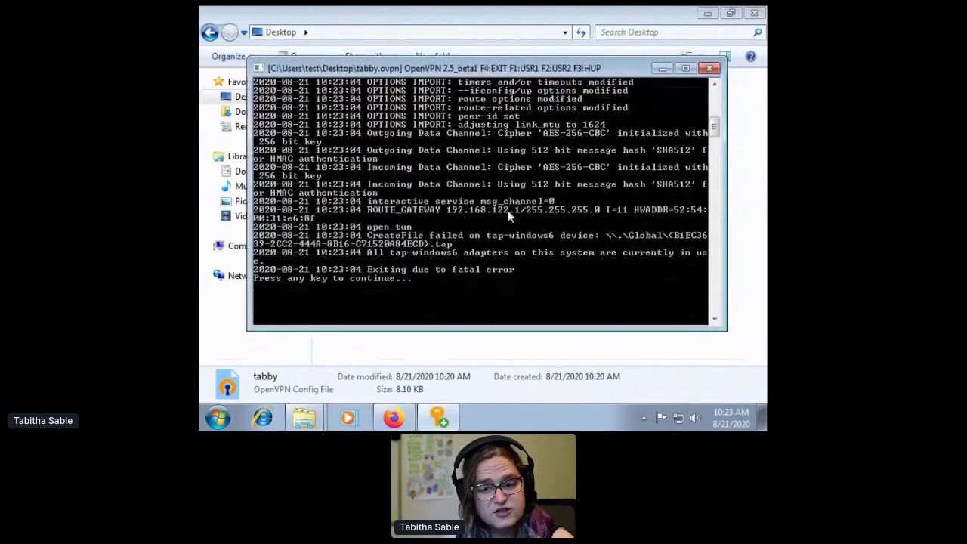
{"action": "left_click_drag", "start_coordinate": [416, 71], "coordinate": [404, 69]}
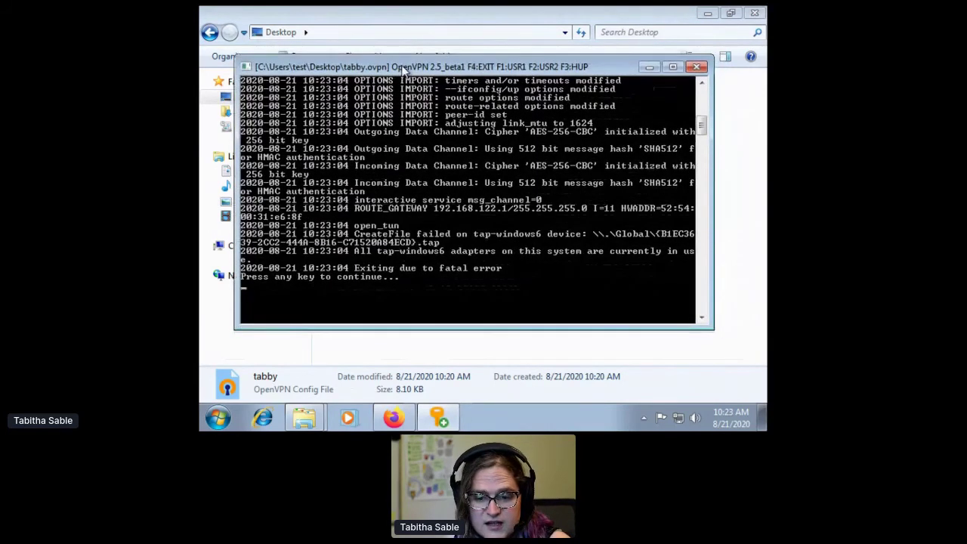
{"action": "left_click", "coordinate": [440, 419]}
{"action": "left_click", "coordinate": [440, 420]}
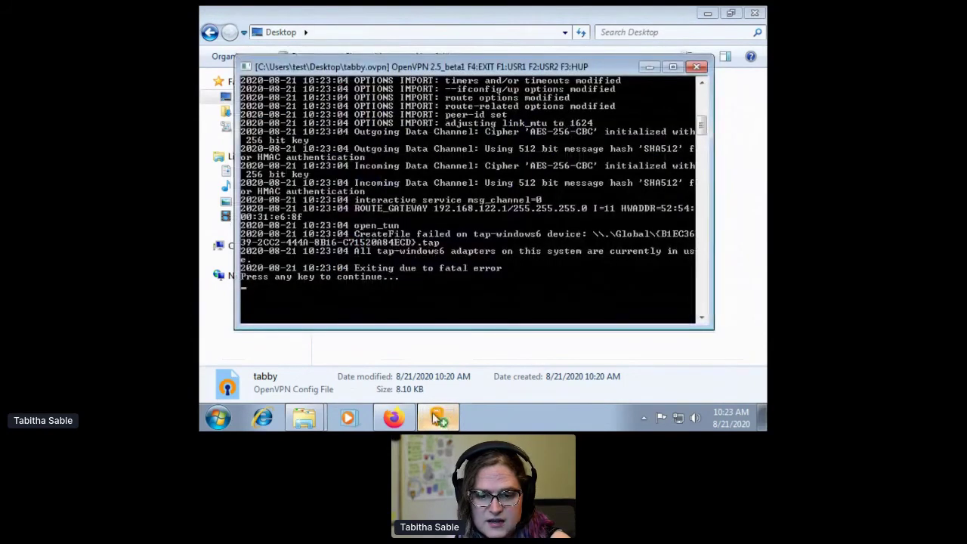
- Restart the Windows 7 machine
{"action": "left_click", "coordinate": [215, 422]}
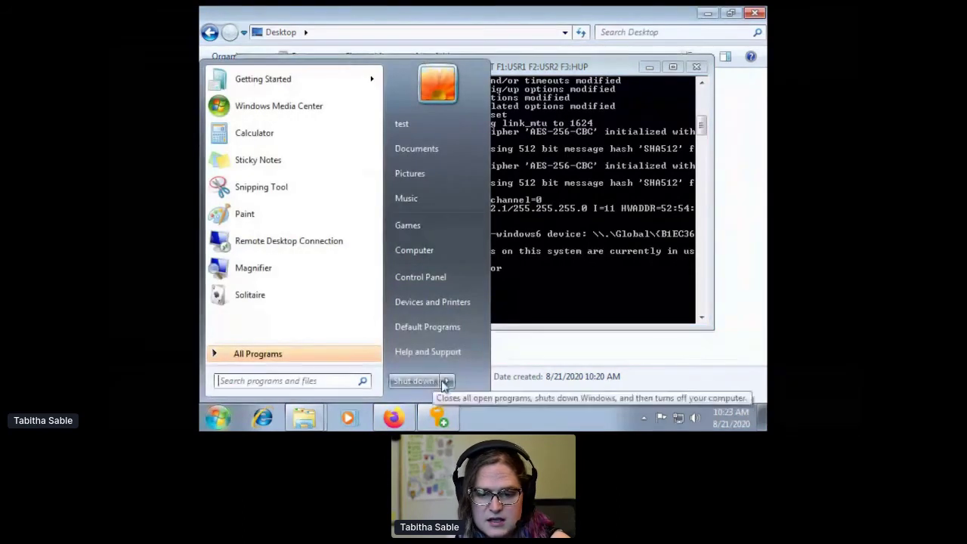
{"action": "mouse_move", "coordinate": [447, 381]}
{"action": "left_click", "coordinate": [488, 363]}
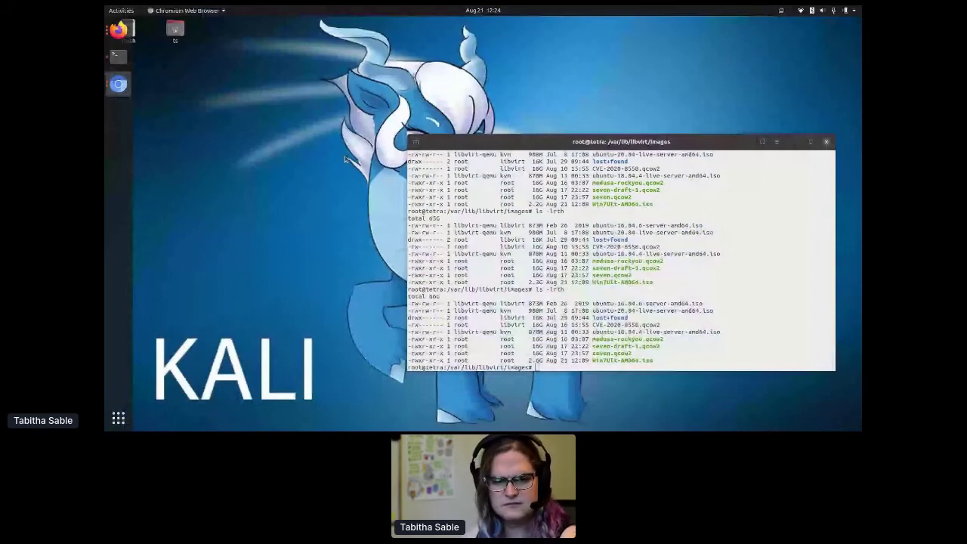
- Launch virt-manager in the background from a new terminal on the host and open the win7 virtual machine's console
{"action": "key", "text": "ctrl+alt+t"}
{"action": "type", "text": "fir"}
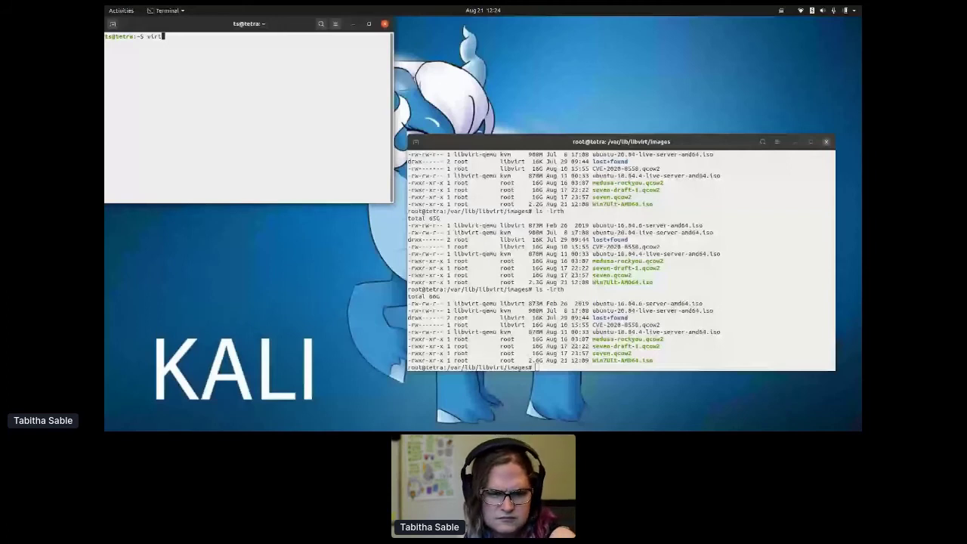
{"action": "type", "text": "t-manager &"}
{"action": "key", "text": "Return"}
{"action": "left_click", "coordinate": [157, 154]}
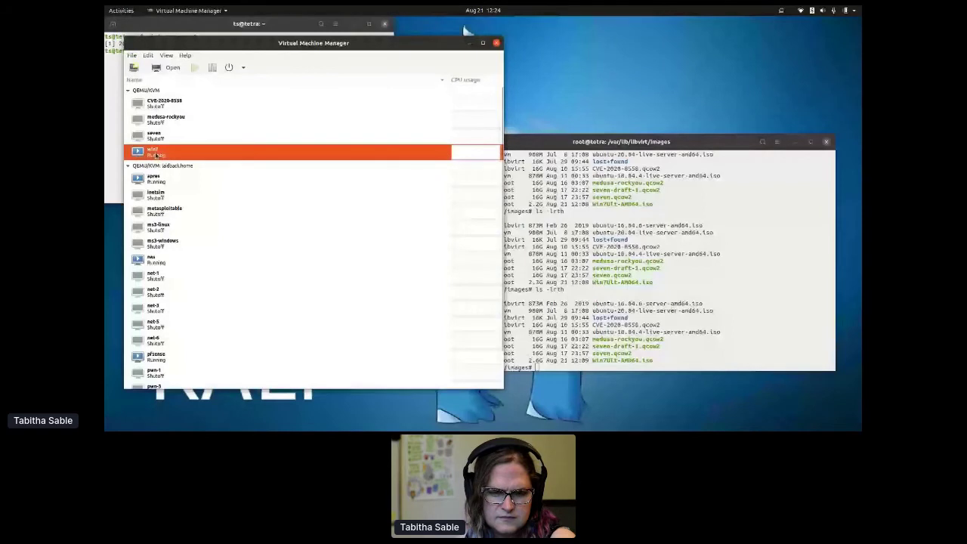
{"action": "double_click", "coordinate": [156, 154]}
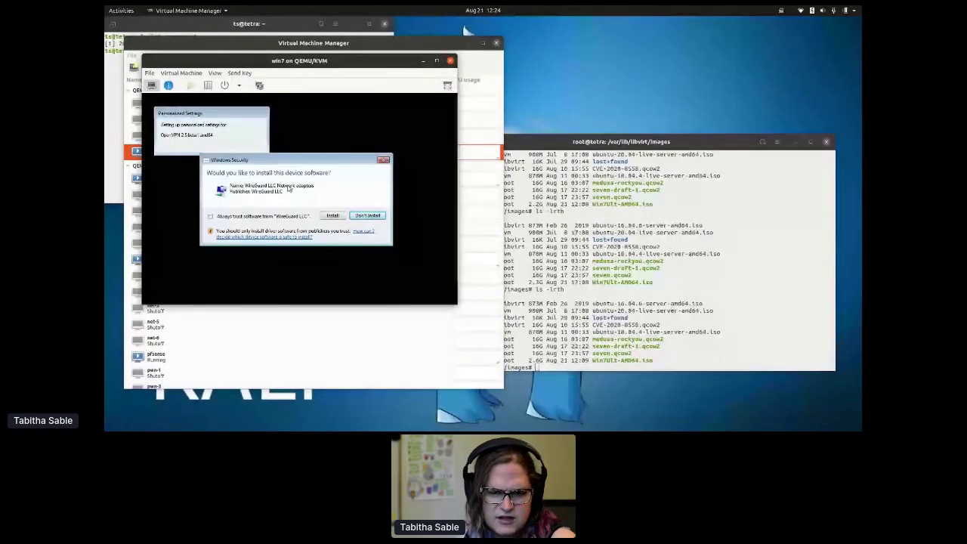
- Install the WireGuard and TAP-Windows network adapter drivers in the win7 console, switching the console to full screen
{"action": "left_click", "coordinate": [331, 215]}
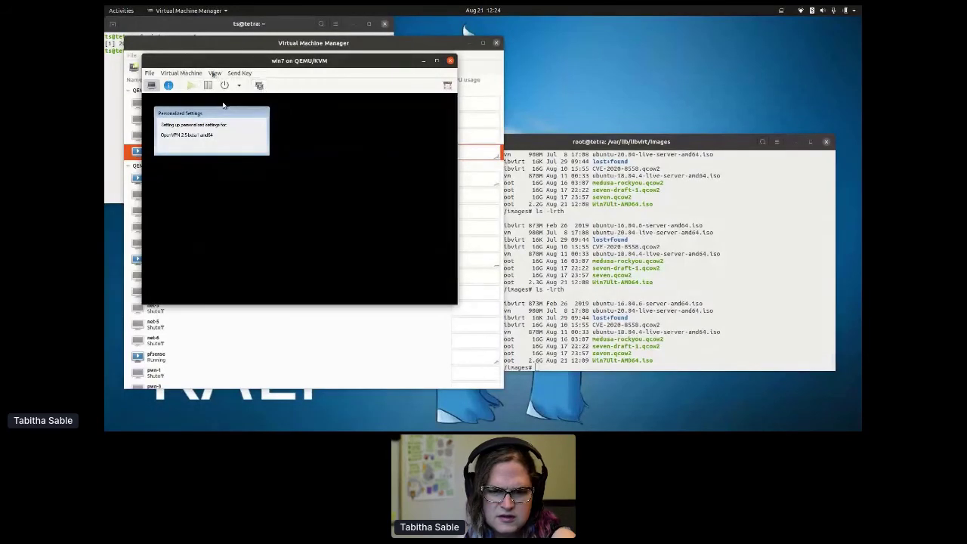
{"action": "left_click", "coordinate": [217, 74]}
{"action": "left_click", "coordinate": [230, 113]}
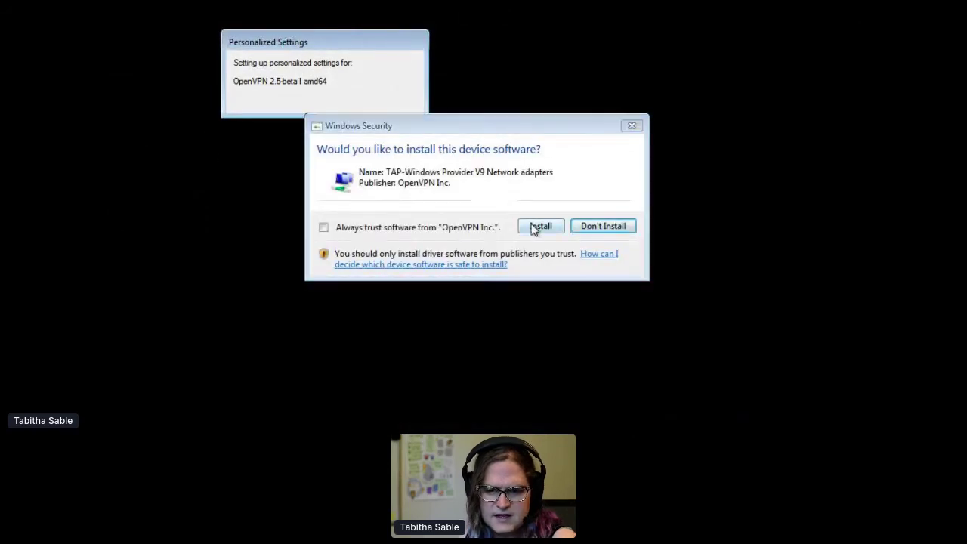
{"action": "left_click", "coordinate": [540, 227]}
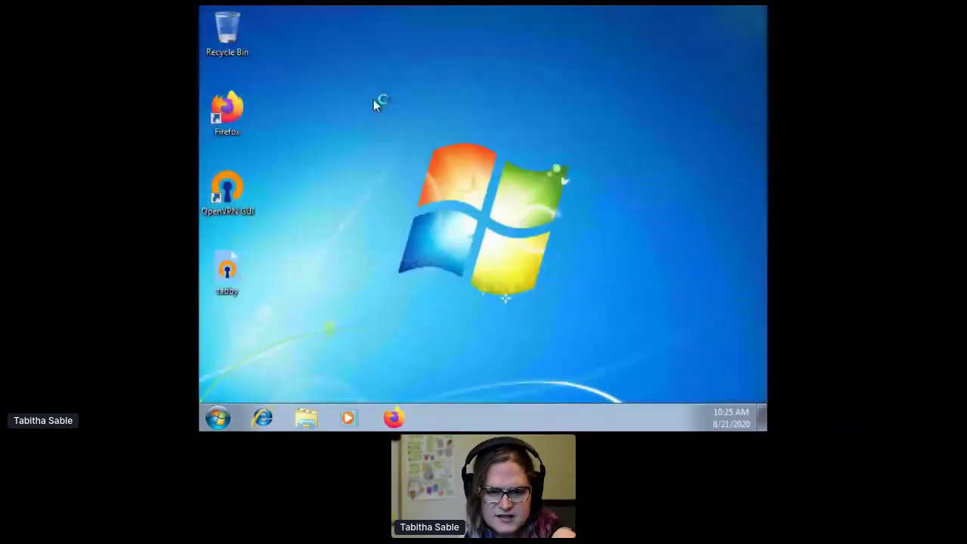
- Try again to start OpenVPN on the desktop's tabby config file, examine the console log and close it
{"action": "right_click", "coordinate": [225, 295]}
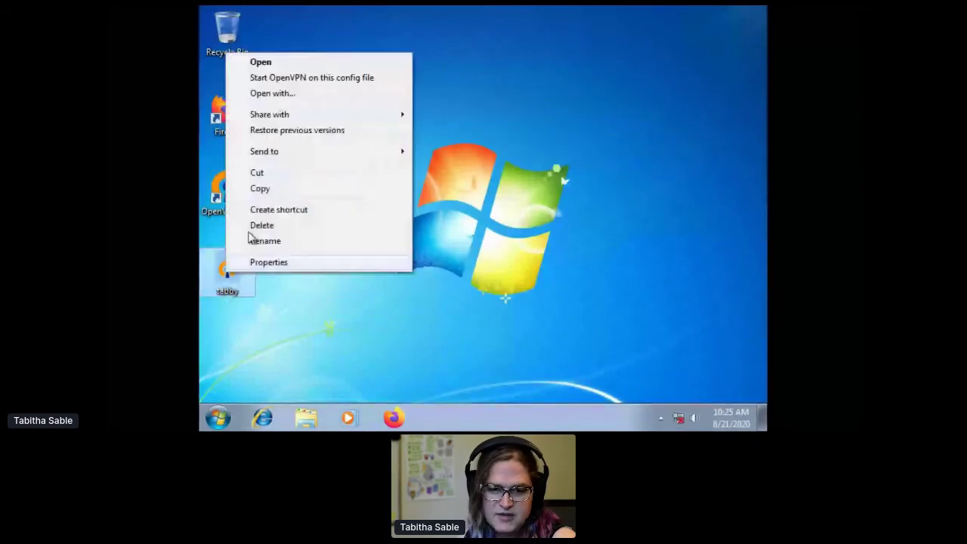
{"action": "left_click", "coordinate": [313, 79]}
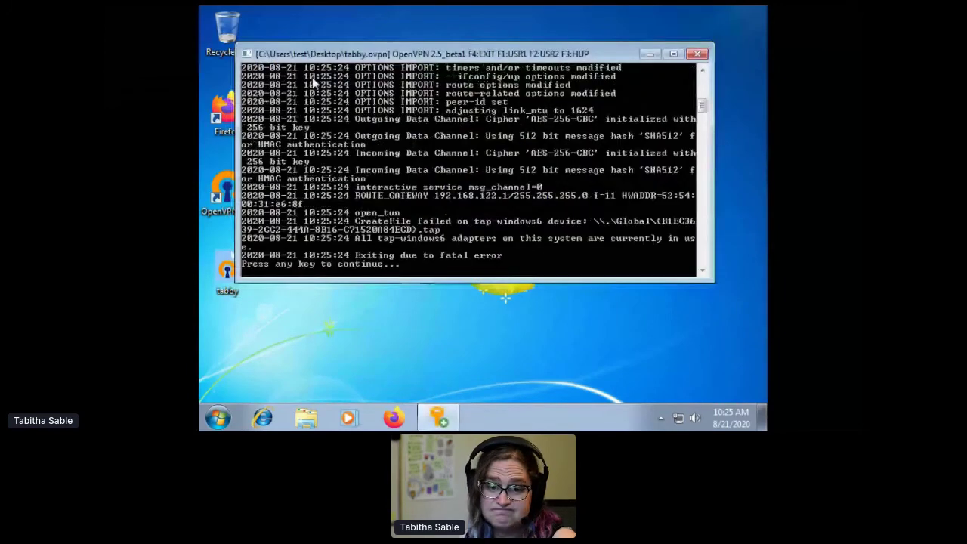
{"action": "left_click_drag", "start_coordinate": [402, 55], "coordinate": [383, 43]}
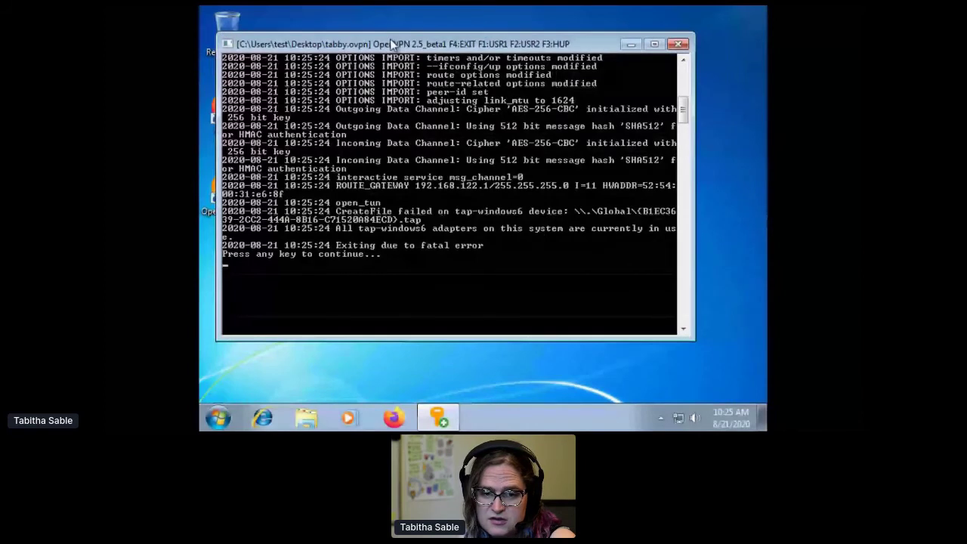
{"action": "left_click_drag", "start_coordinate": [392, 44], "coordinate": [429, 38]}
{"action": "key", "text": "Return"}
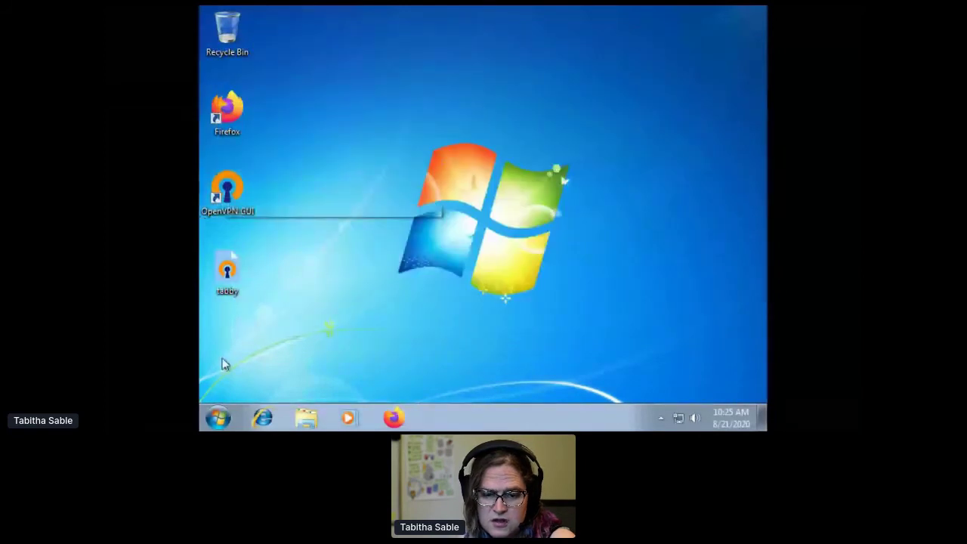
{"action": "left_click", "coordinate": [217, 417]}
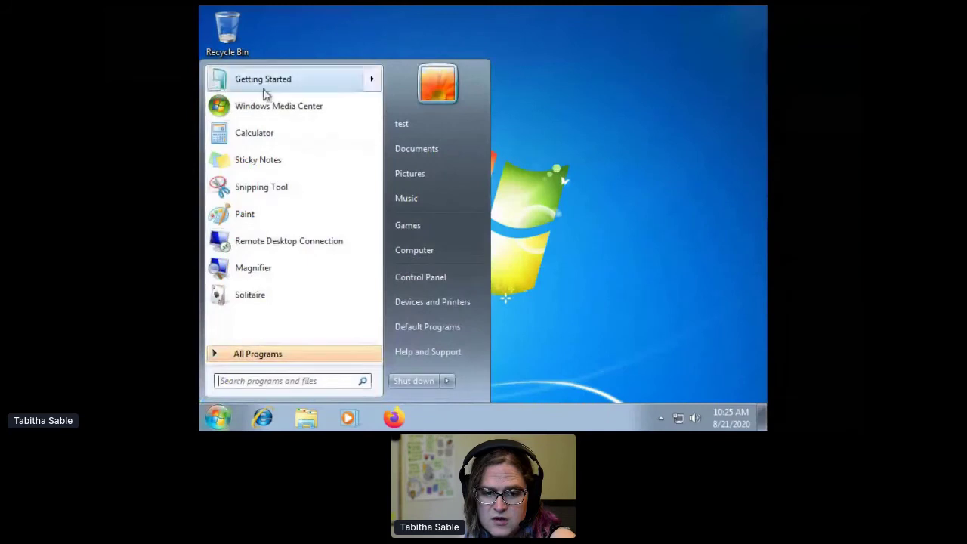
{"action": "left_click", "coordinate": [407, 419]}
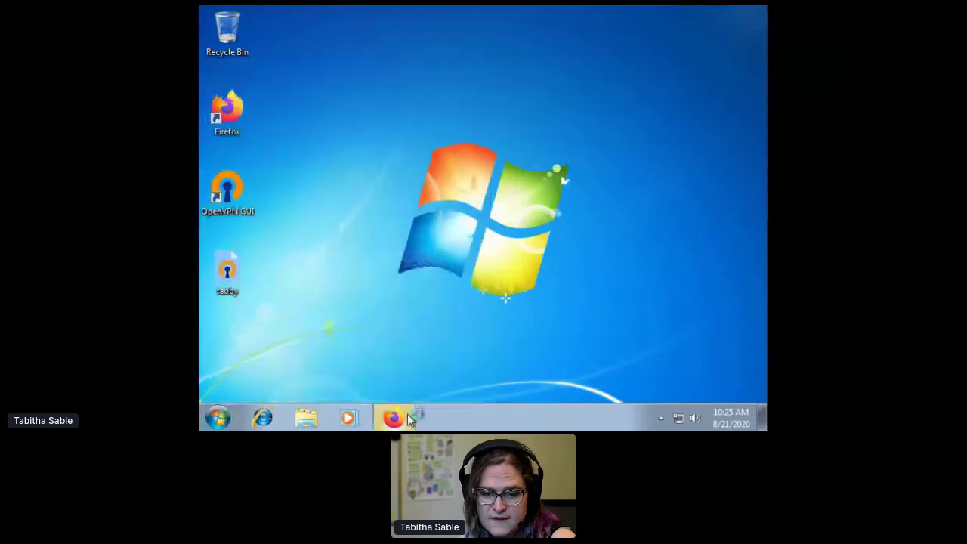
{"action": "mouse_move", "coordinate": [398, 421]}
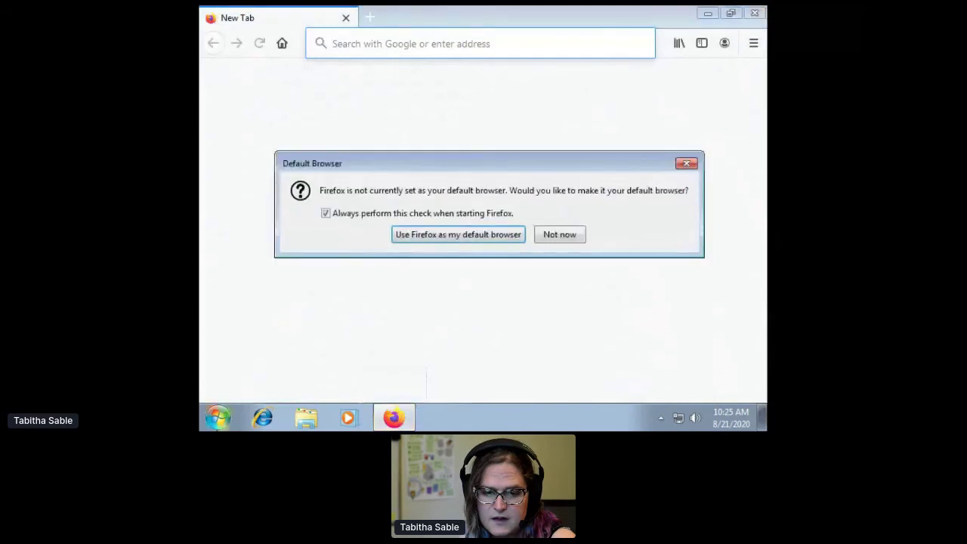
{"action": "left_click", "coordinate": [560, 234]}
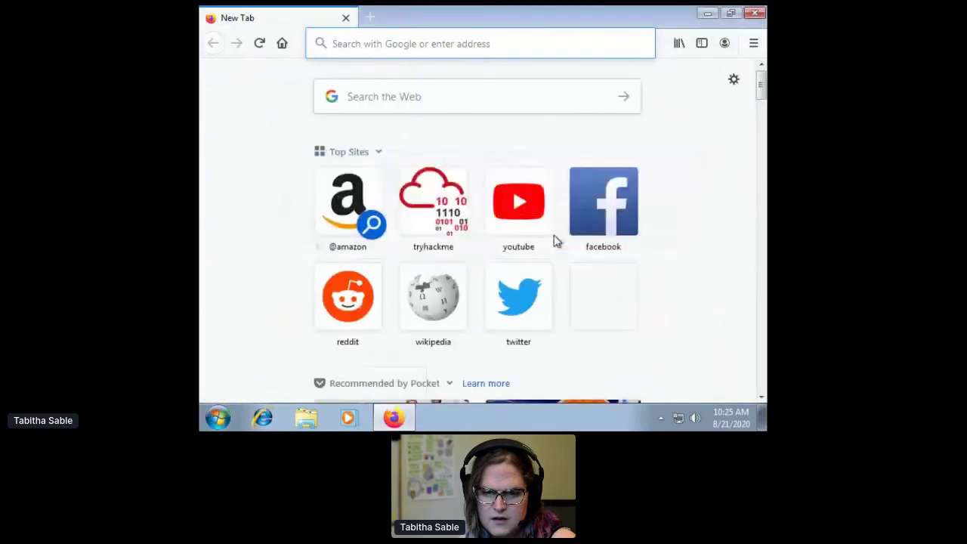
{"action": "left_click", "coordinate": [382, 38]}
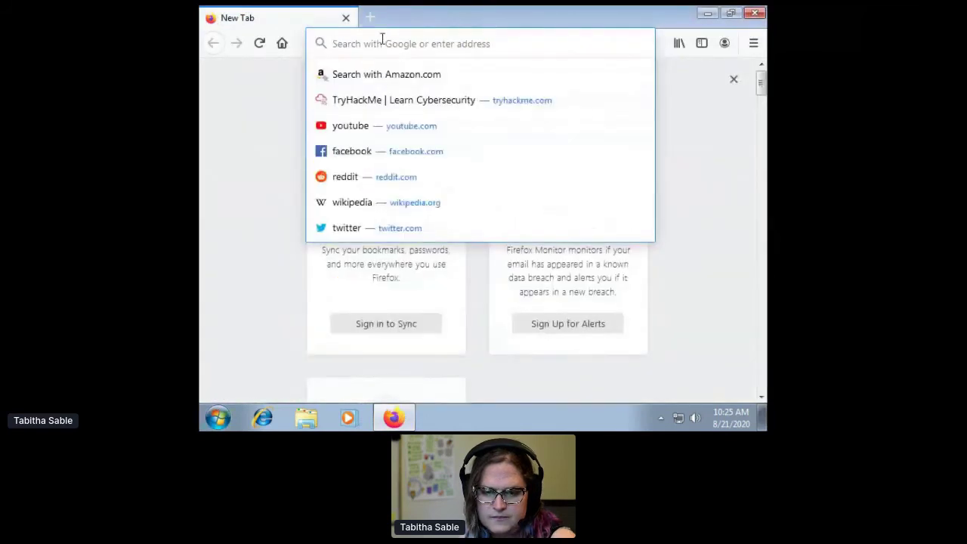
{"action": "type", "text": "www."}
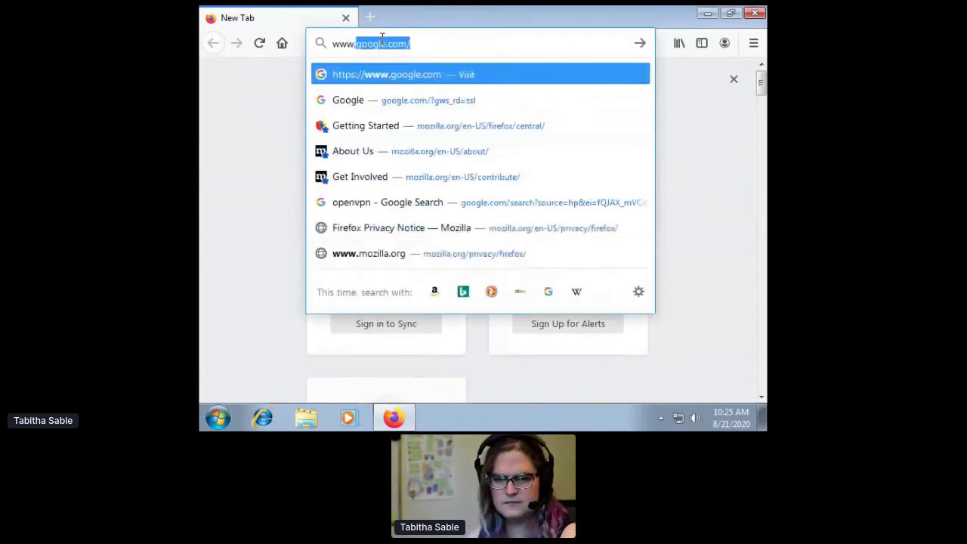
{"action": "type", "text": "openvpn.net"}
{"action": "key", "text": "Return"}
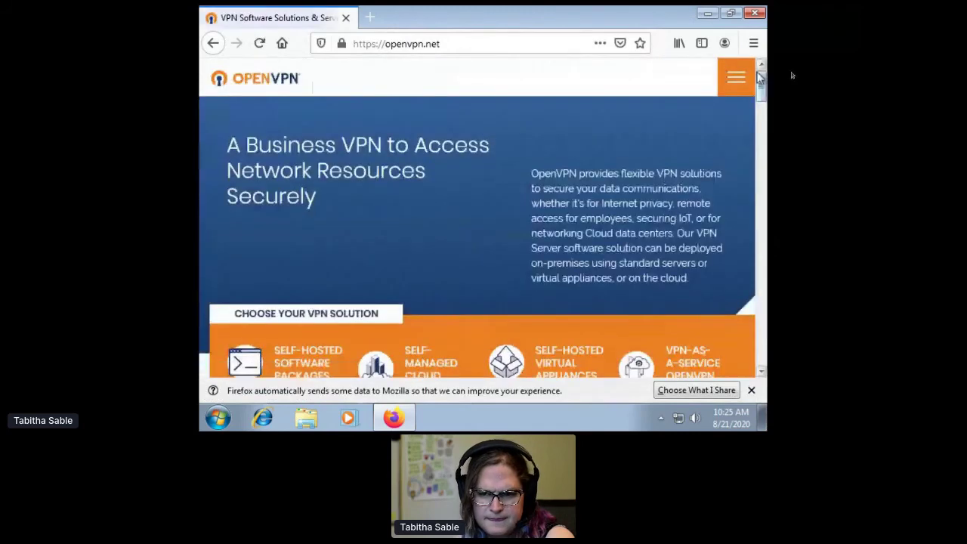
- Open the Community Downloads page of the OpenVPN site and dismiss the cookie and Firefox data-sharing notices
{"action": "left_click", "coordinate": [739, 80]}
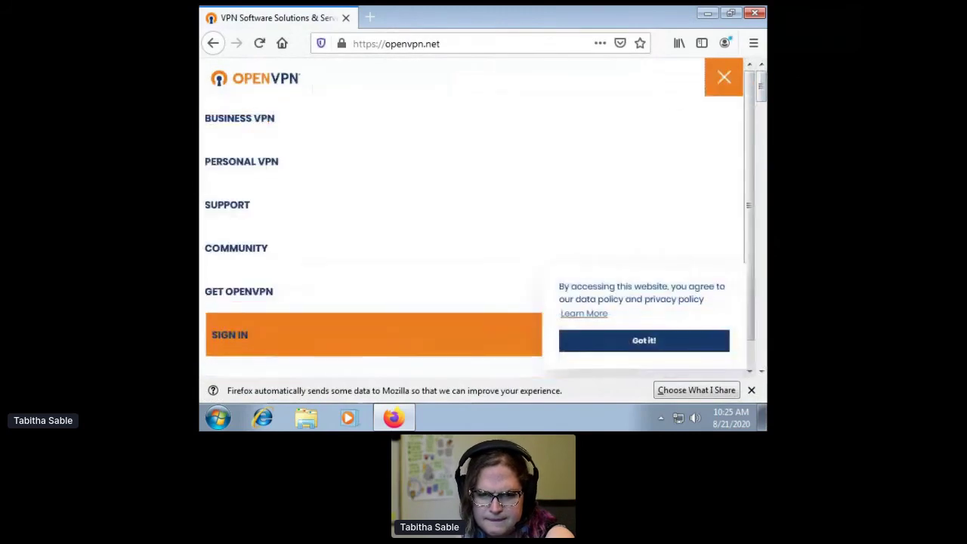
{"action": "left_click", "coordinate": [241, 254]}
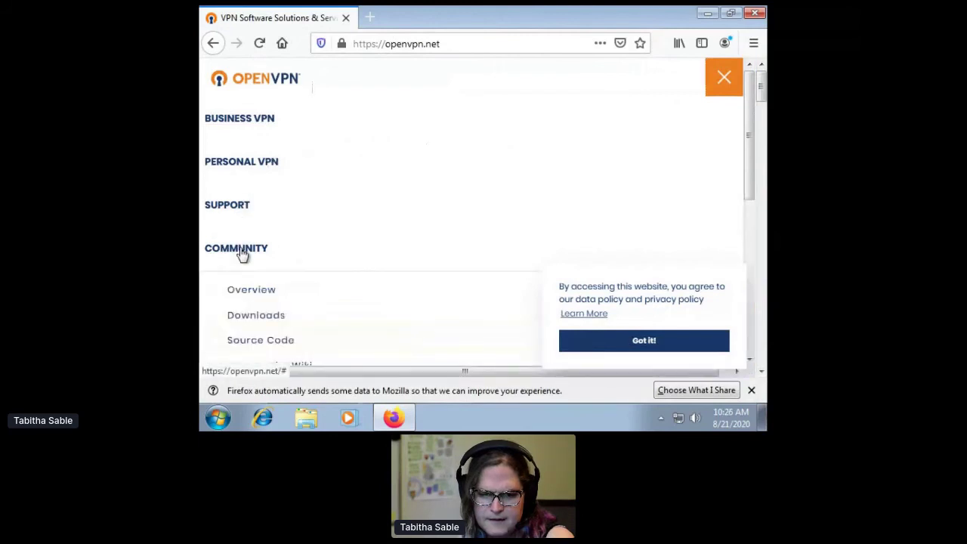
{"action": "left_click", "coordinate": [249, 318]}
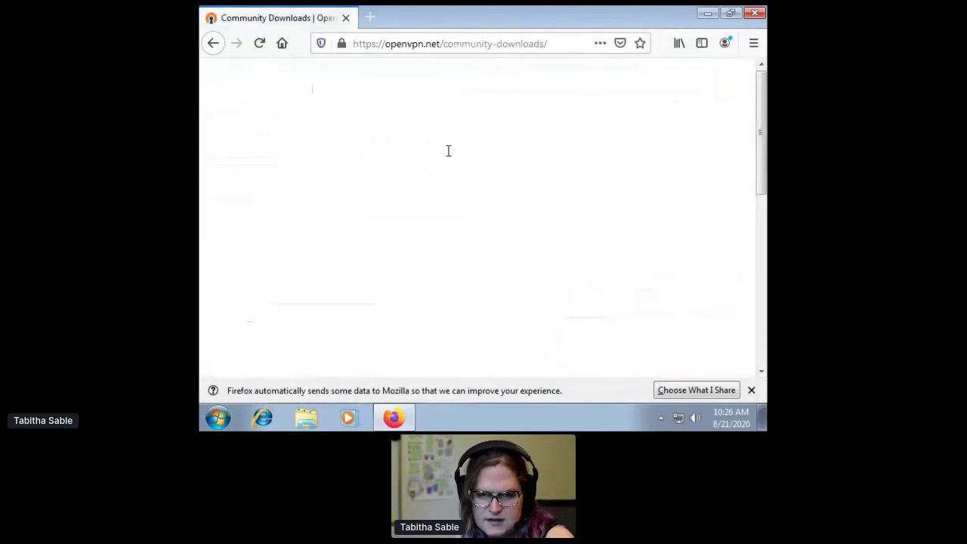
{"action": "scroll", "coordinate": [455, 150], "scroll_direction": "down", "scroll_amount": 3}
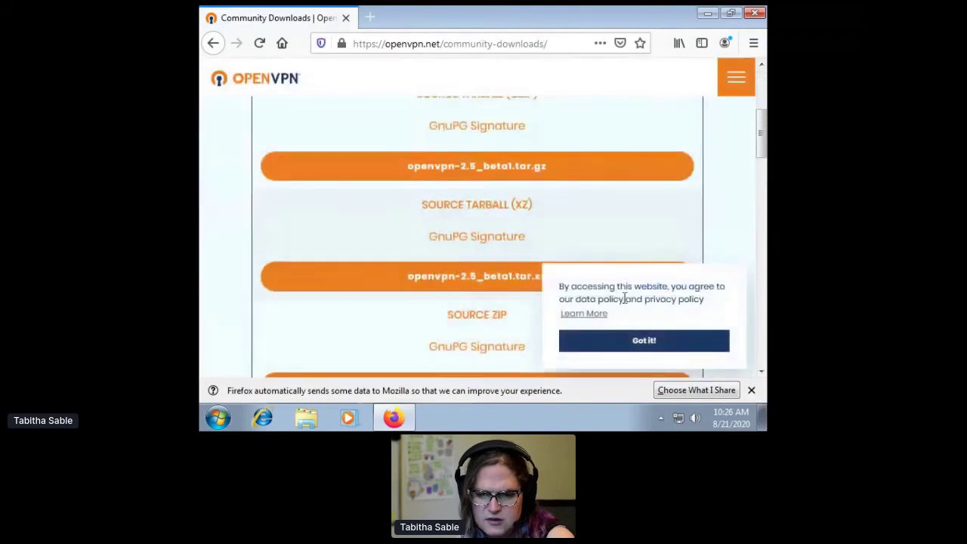
{"action": "left_click", "coordinate": [673, 341]}
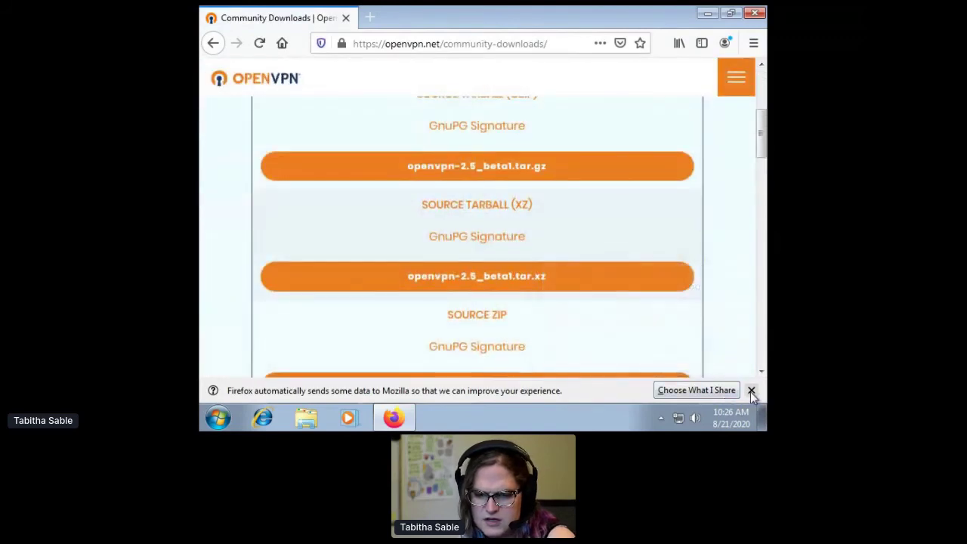
{"action": "left_click", "coordinate": [751, 391]}
- Expand the OpenVPN 2.4.6 release details on the downloads page and locate its Windows installer
{"action": "scroll", "coordinate": [533, 276], "scroll_direction": "down", "scroll_amount": 1}
{"action": "scroll", "coordinate": [530, 277], "scroll_direction": "down", "scroll_amount": 10}
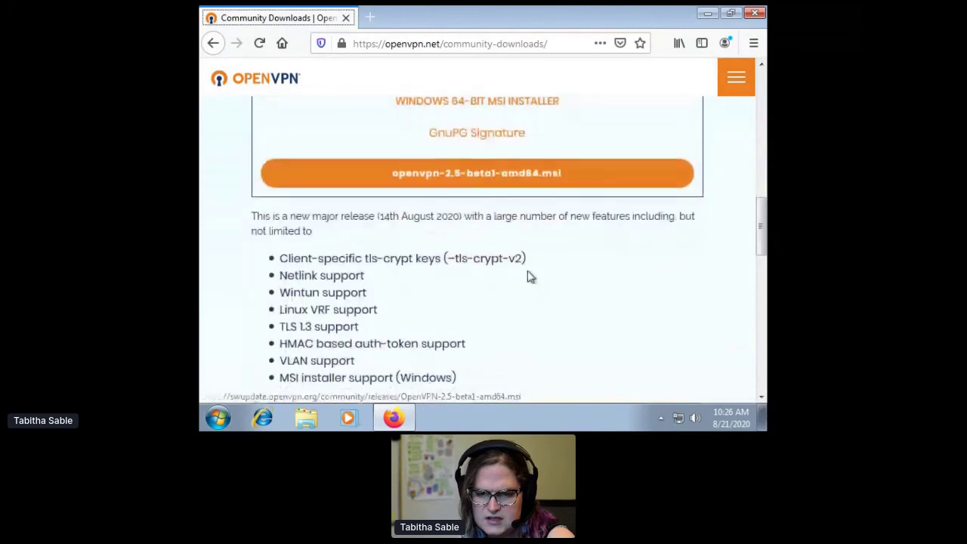
{"action": "scroll", "coordinate": [531, 277], "scroll_direction": "down", "scroll_amount": 10}
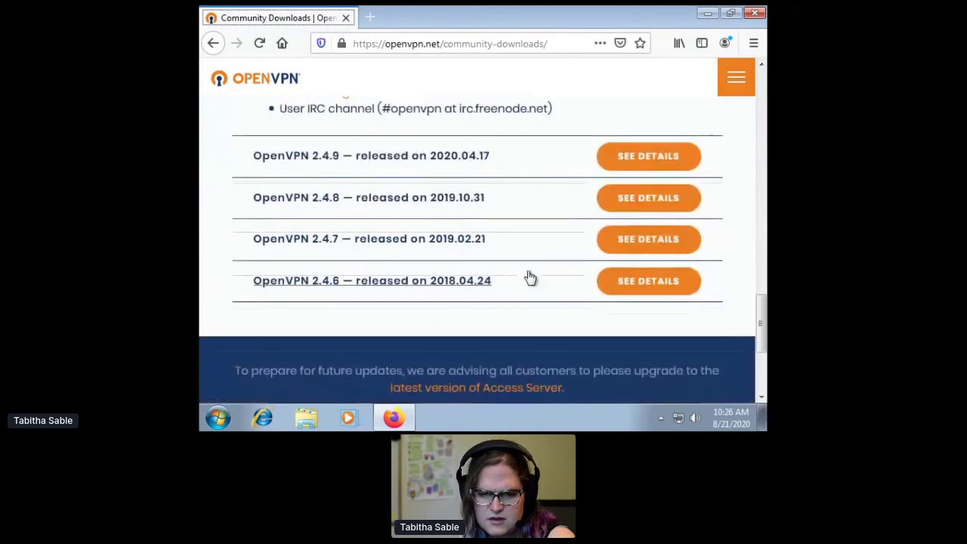
{"action": "scroll", "coordinate": [531, 277], "scroll_direction": "up", "scroll_amount": 2}
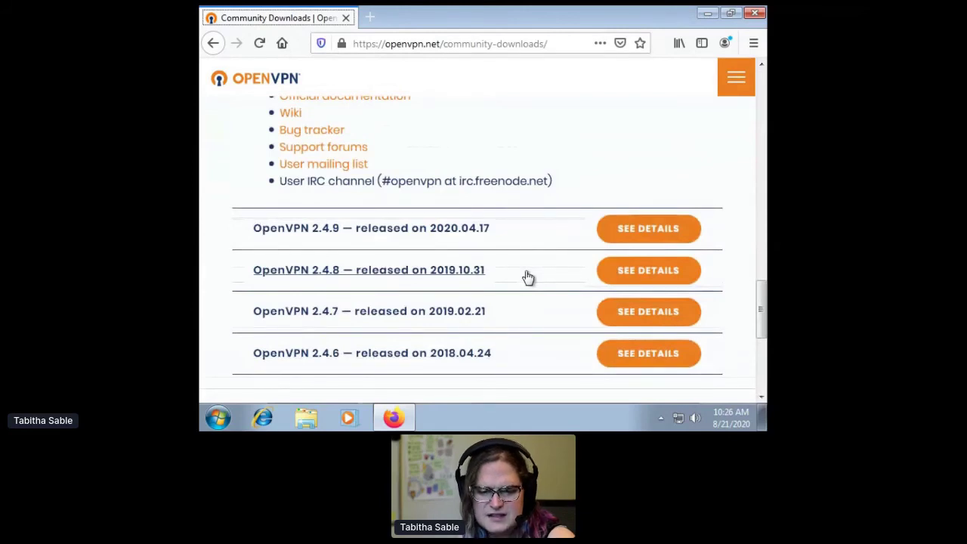
{"action": "left_click", "coordinate": [378, 363]}
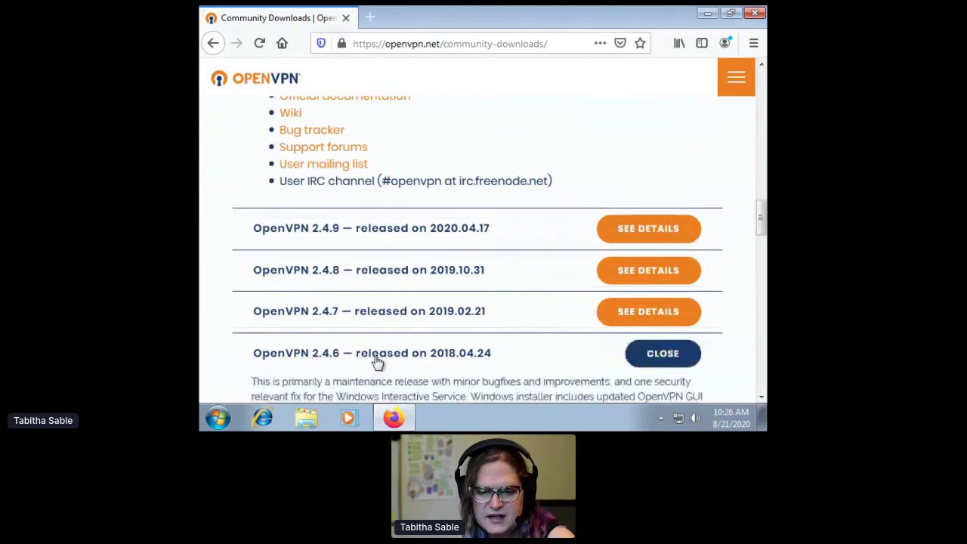
{"action": "scroll", "coordinate": [378, 361], "scroll_direction": "down", "scroll_amount": 5}
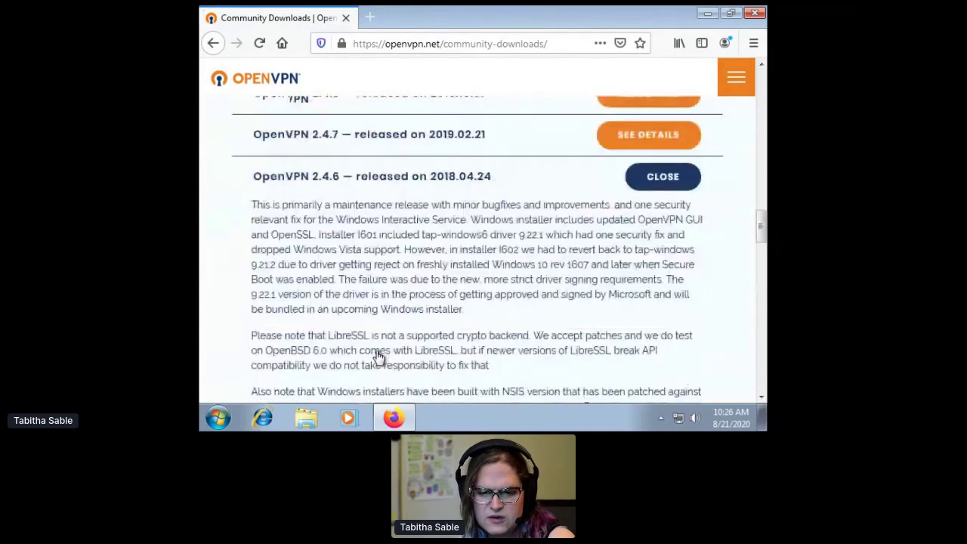
{"action": "scroll", "coordinate": [378, 357], "scroll_direction": "down", "scroll_amount": 10}
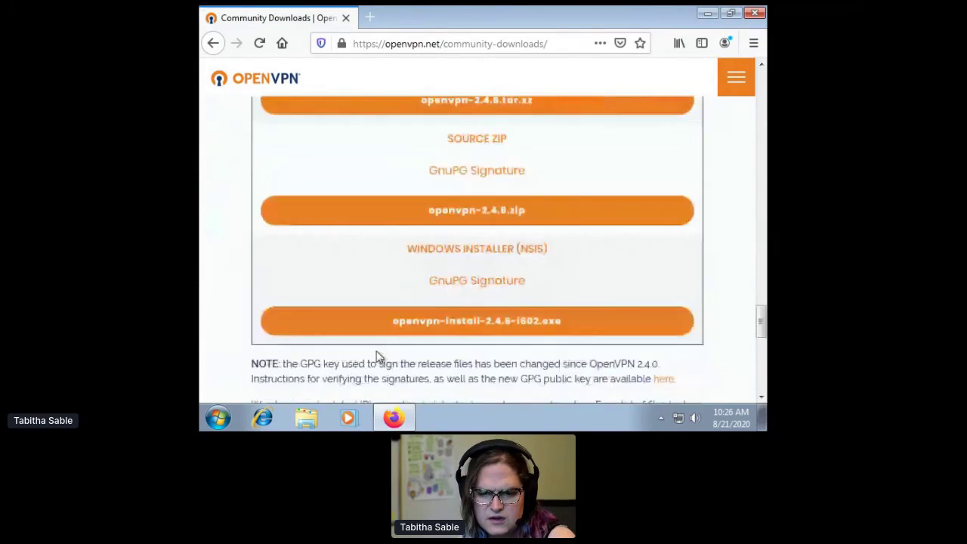
{"action": "scroll", "coordinate": [379, 357], "scroll_direction": "down", "scroll_amount": 1}
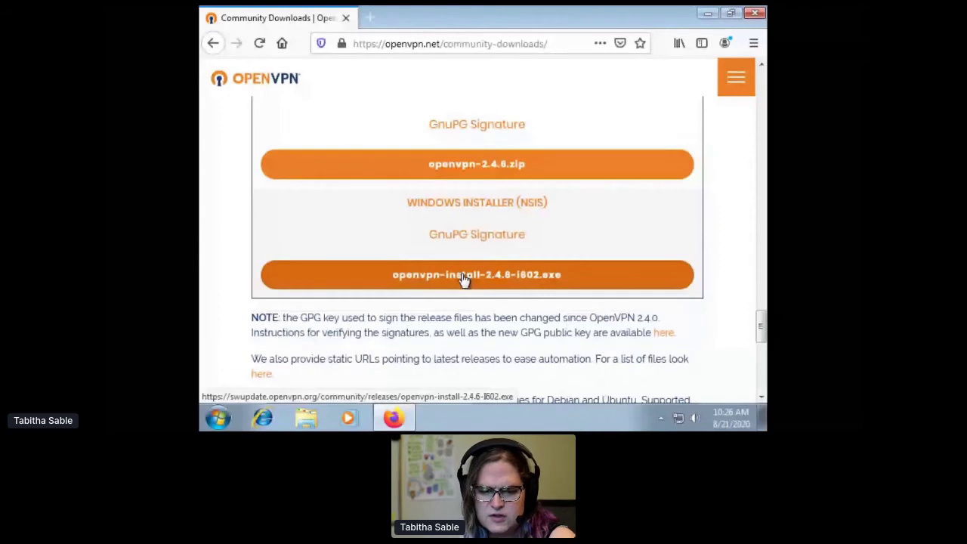
- Search Windows for "remove soft" and open the Control Panel page to change or remove a program
{"action": "left_click", "coordinate": [217, 418]}
{"action": "type", "text": "remote"}
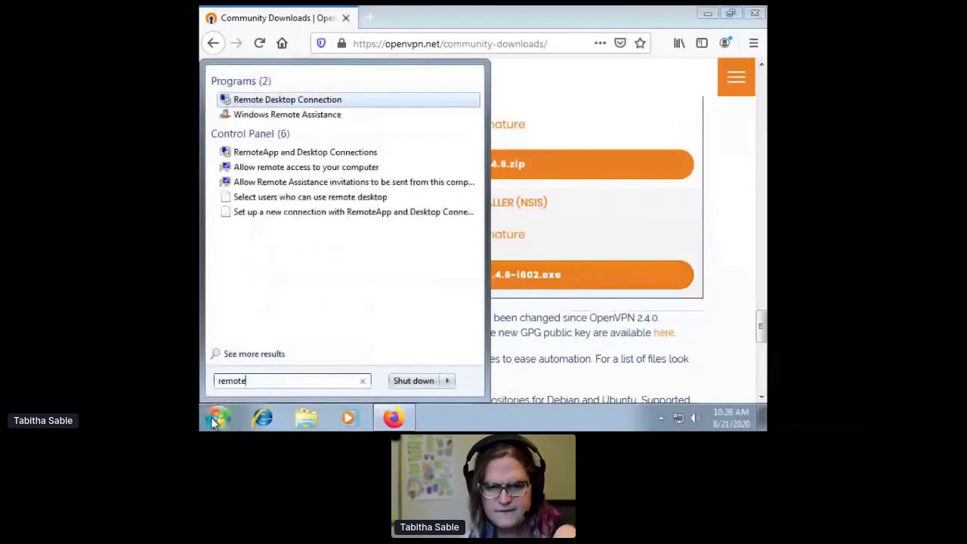
{"action": "key", "text": "BackSpace"}
{"action": "key", "text": "BackSpace"}
{"action": "type", "text": "ve"}
{"action": "key", "text": "BackSpace"}
{"action": "key", "text": "BackSpace"}
{"action": "key", "text": "BackSpace"}
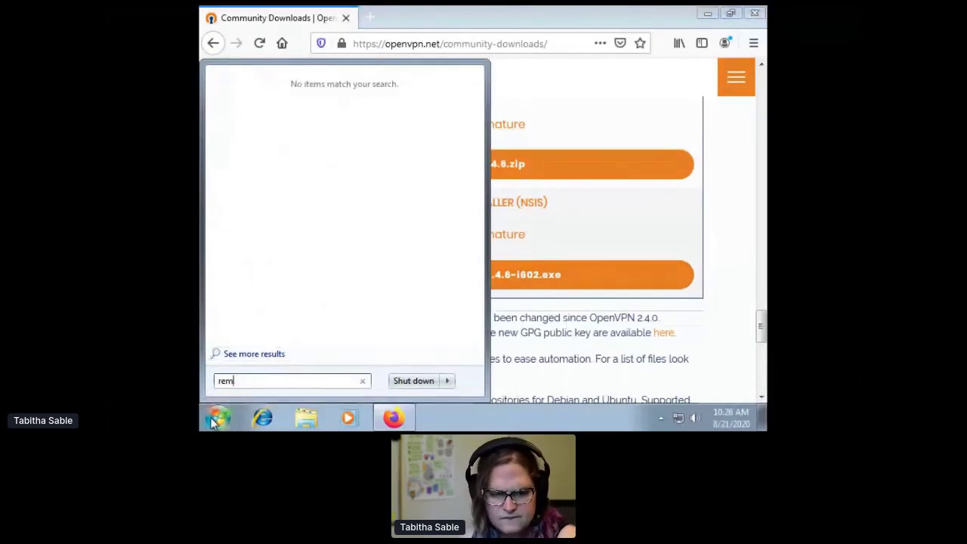
{"action": "key", "text": "BackSpace"}
{"action": "type", "text": "move"}
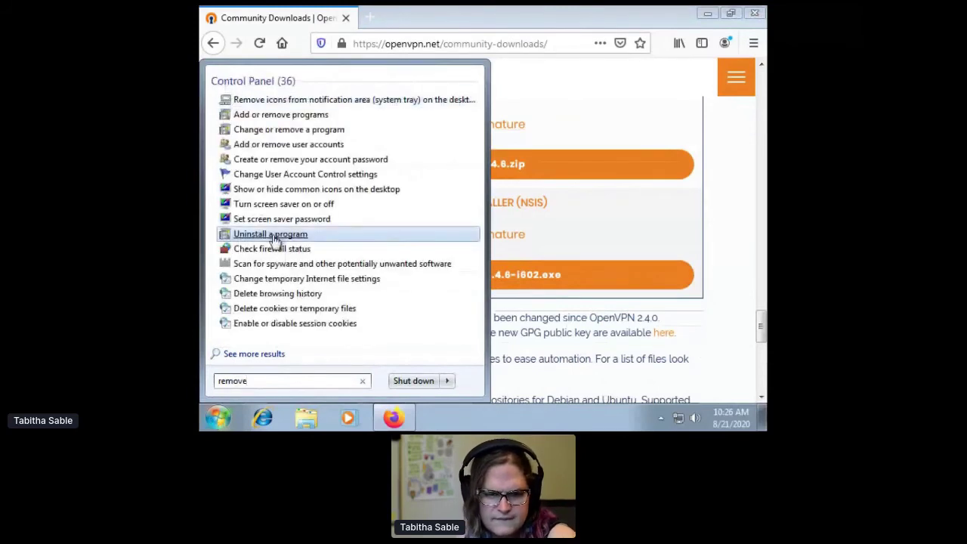
{"action": "type", "text": " soft"}
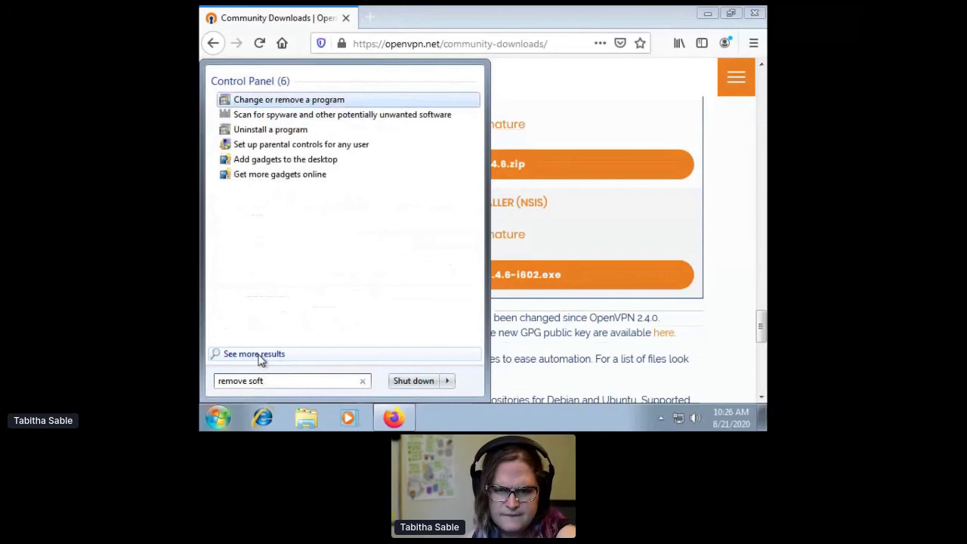
{"action": "left_click", "coordinate": [320, 100]}
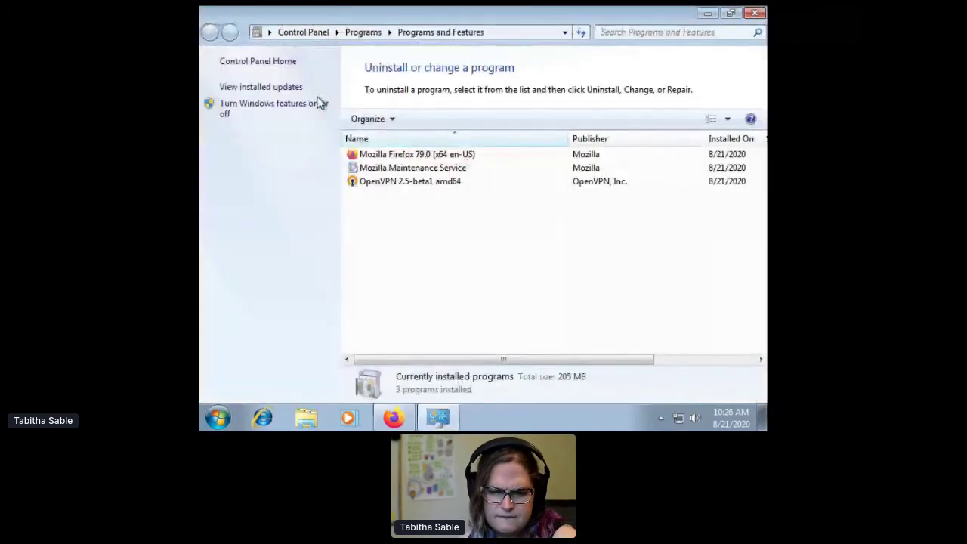
- Uninstall OpenVPN 2.5-beta1 amd64, letting the running OpenVPN GUI be closed automatically and allowing the removal
{"action": "left_click", "coordinate": [404, 182]}
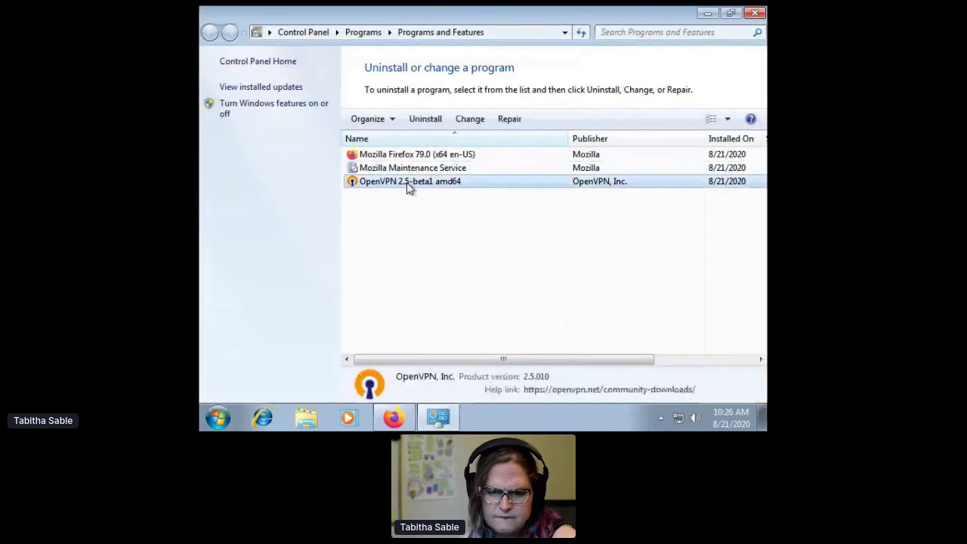
{"action": "left_click", "coordinate": [427, 120]}
{"action": "left_click", "coordinate": [552, 210]}
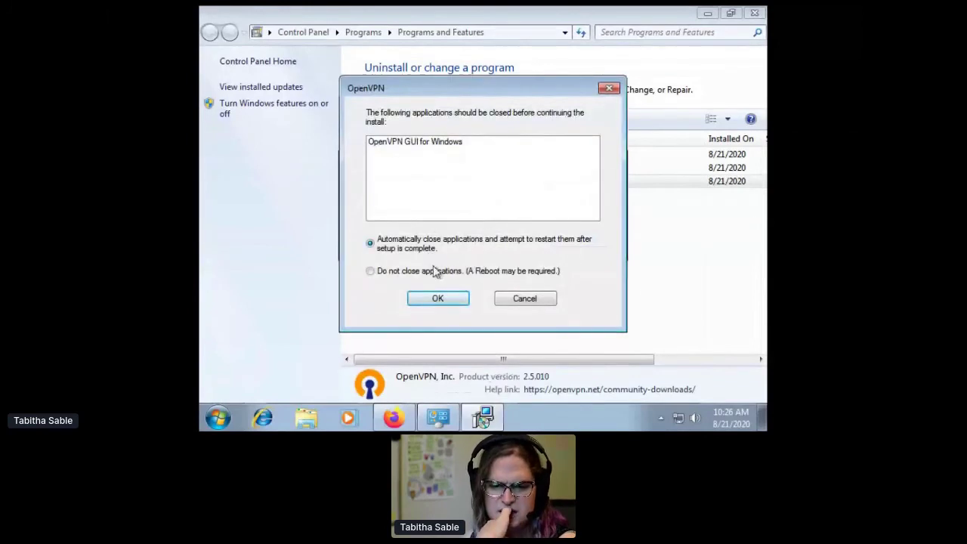
{"action": "left_click", "coordinate": [445, 300]}
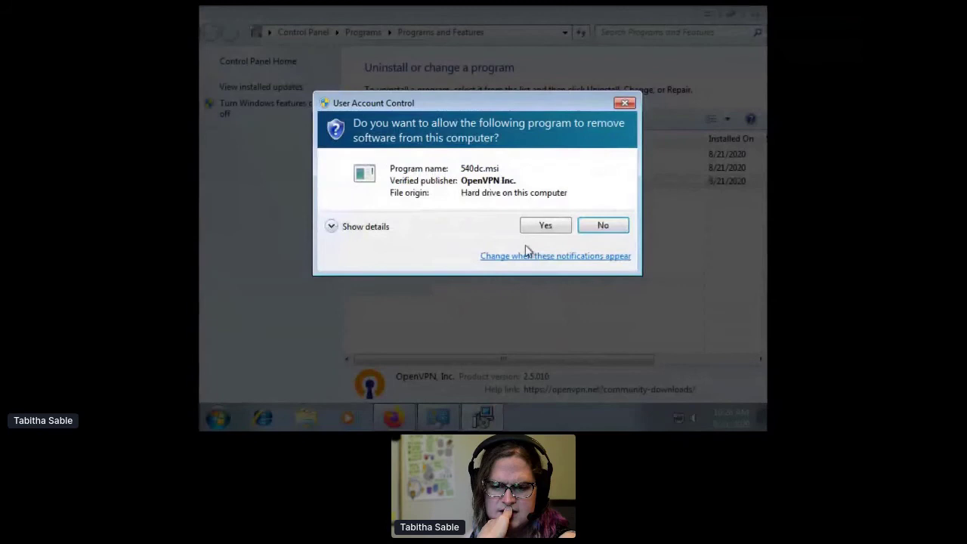
{"action": "left_click", "coordinate": [544, 225]}
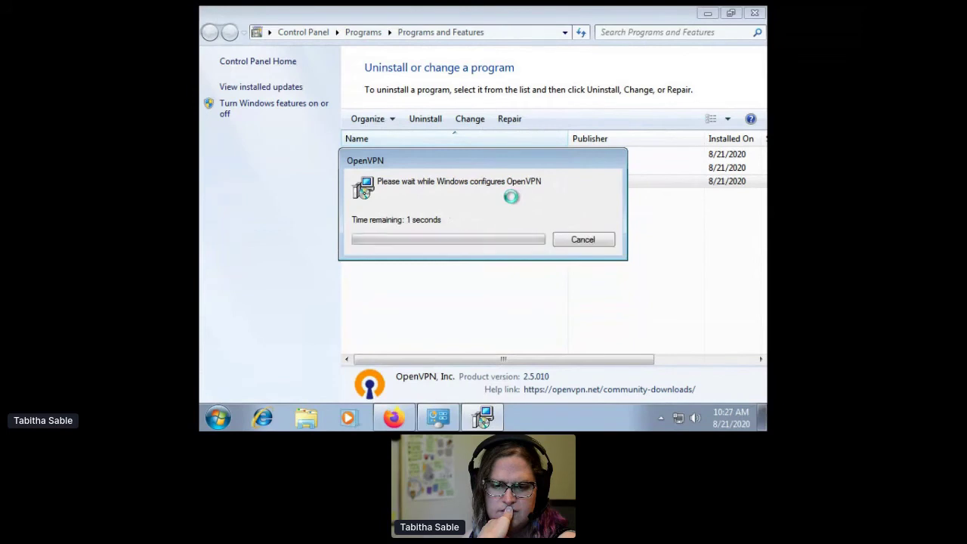
- Close the installed programs list and download openvpn-install-2.4.6-I602.exe from the OpenVPN downloads page
{"action": "left_click", "coordinate": [755, 12]}
{"action": "left_click", "coordinate": [479, 278]}
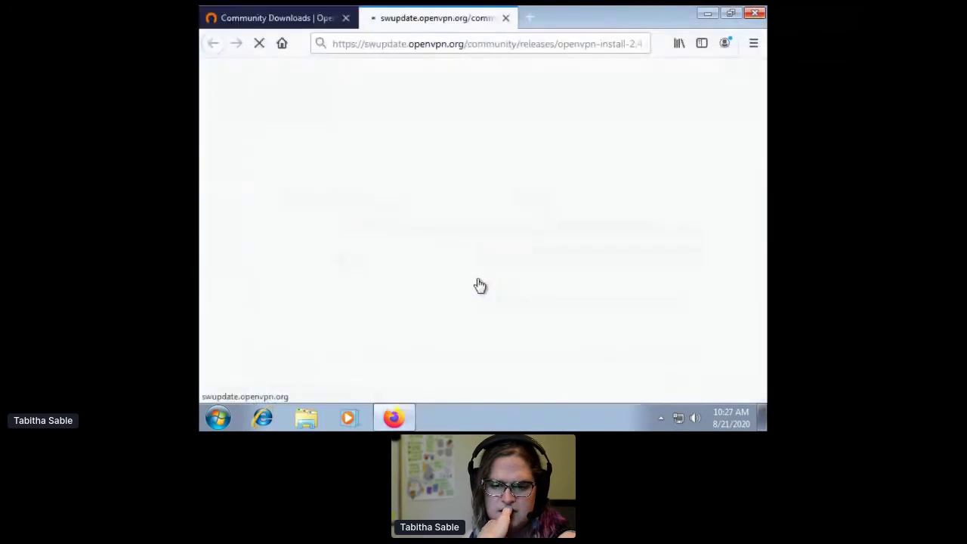
{"action": "left_click", "coordinate": [538, 251]}
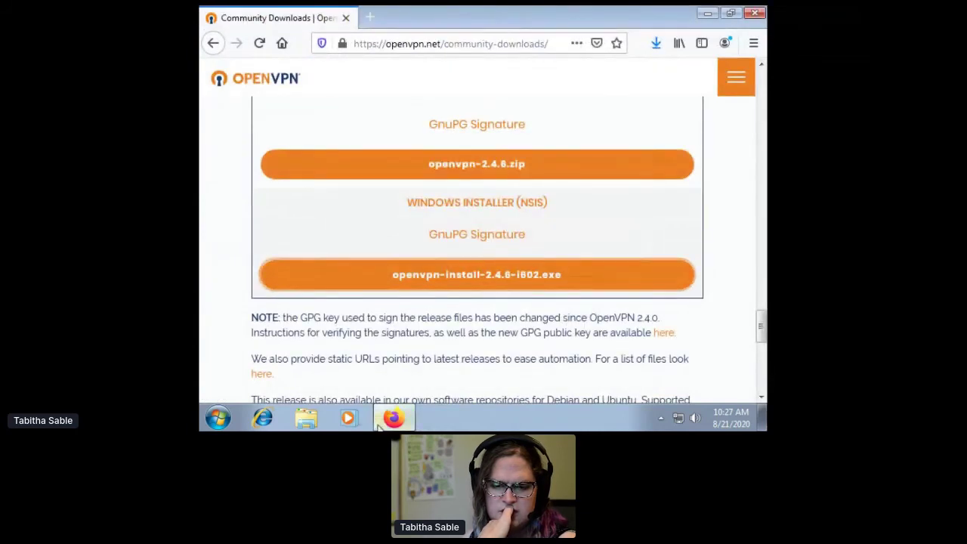
- Launch the downloaded openvpn-install-2.4.6-I602 installer from the Downloads folder and allow it to make changes to the computer
{"action": "left_click", "coordinate": [657, 43]}
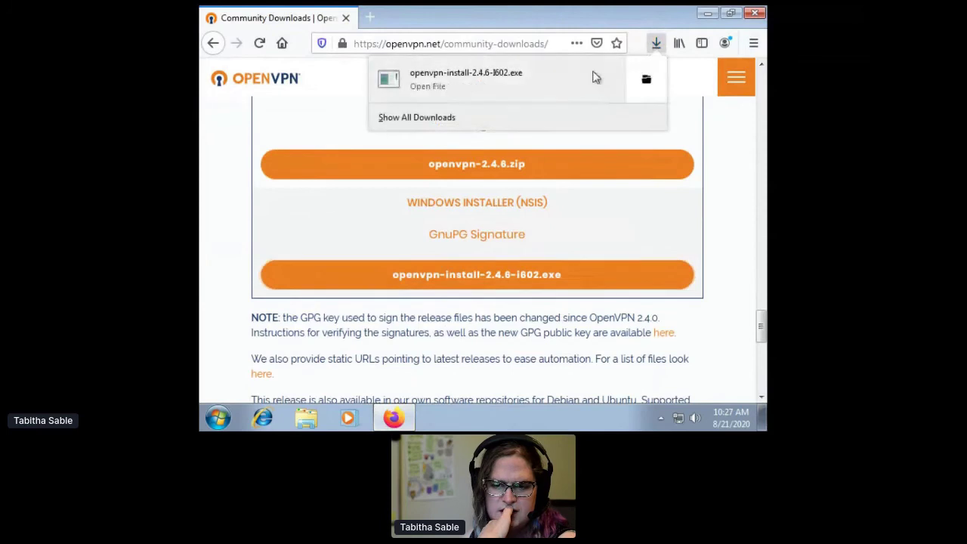
{"action": "left_click", "coordinate": [646, 84]}
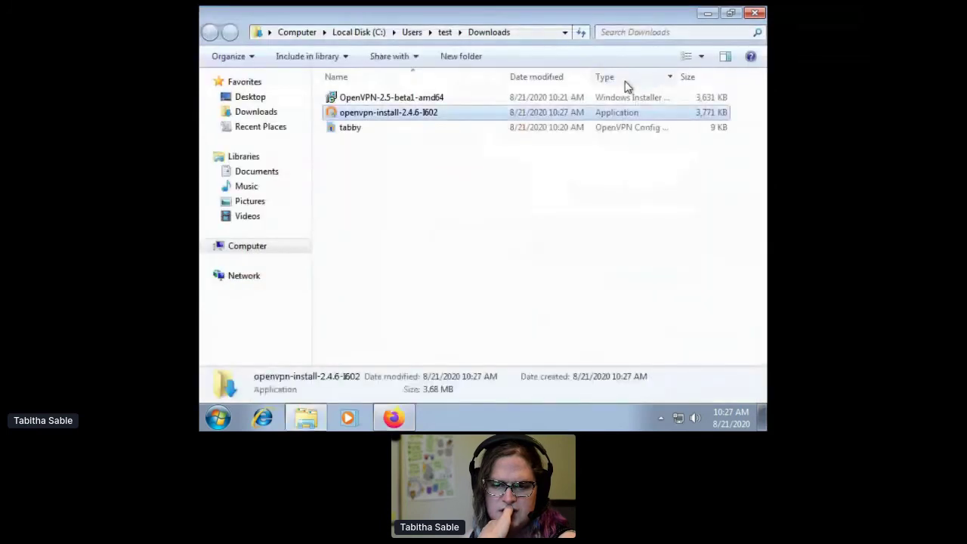
{"action": "double_click", "coordinate": [399, 114]}
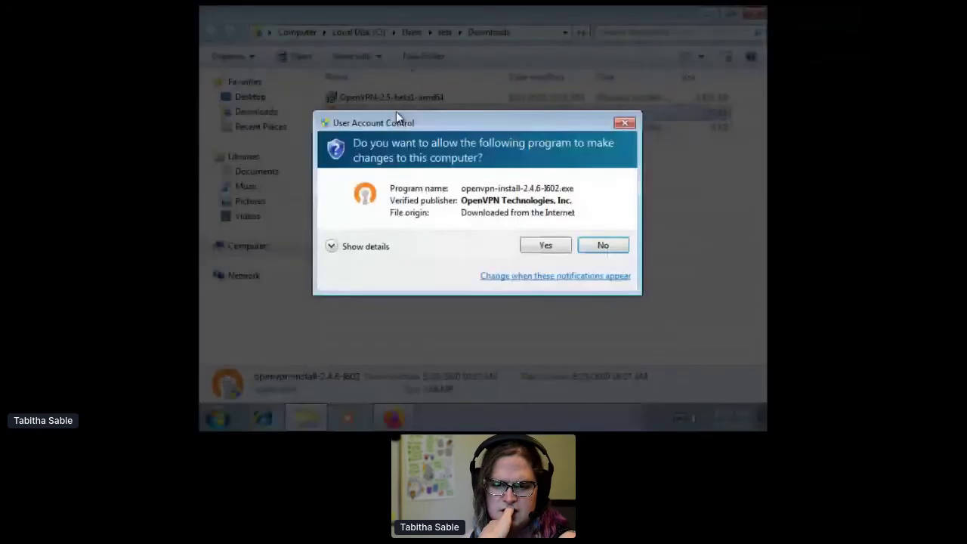
{"action": "left_click", "coordinate": [540, 246]}
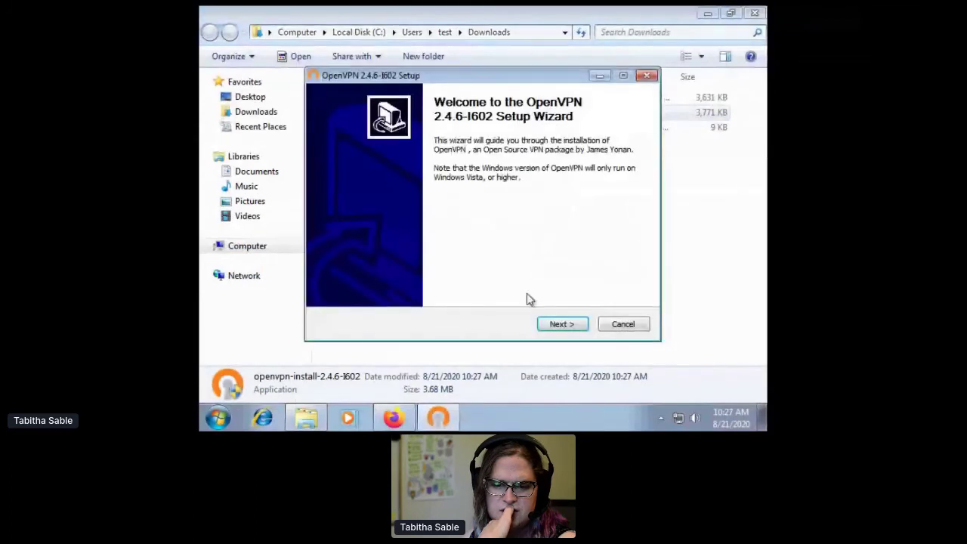
- Install OpenVPN with the default components and destination folder, including the TAP-Windows adapter driver, always trusting software from OpenVPN Technologies, Inc
{"action": "left_click", "coordinate": [563, 325]}
{"action": "left_click", "coordinate": [563, 325]}
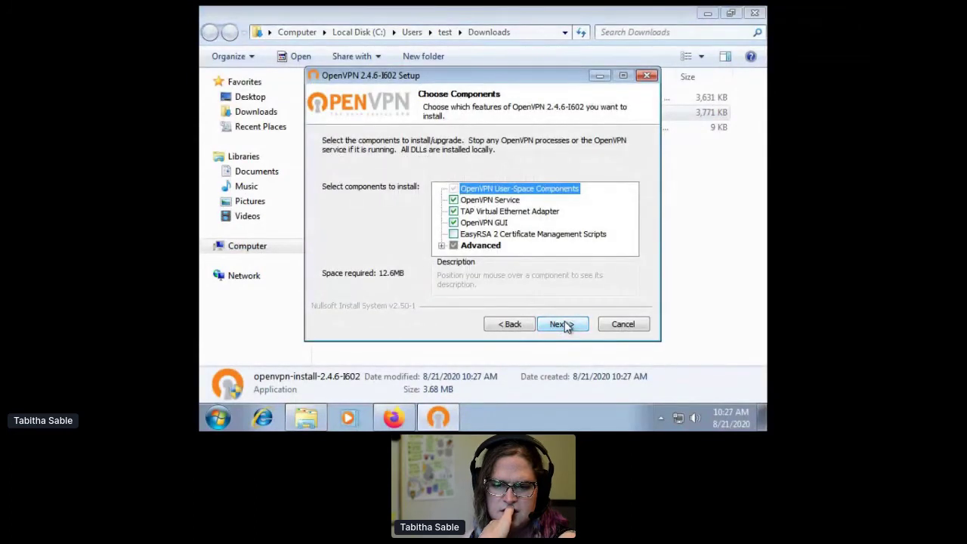
{"action": "left_click", "coordinate": [563, 325]}
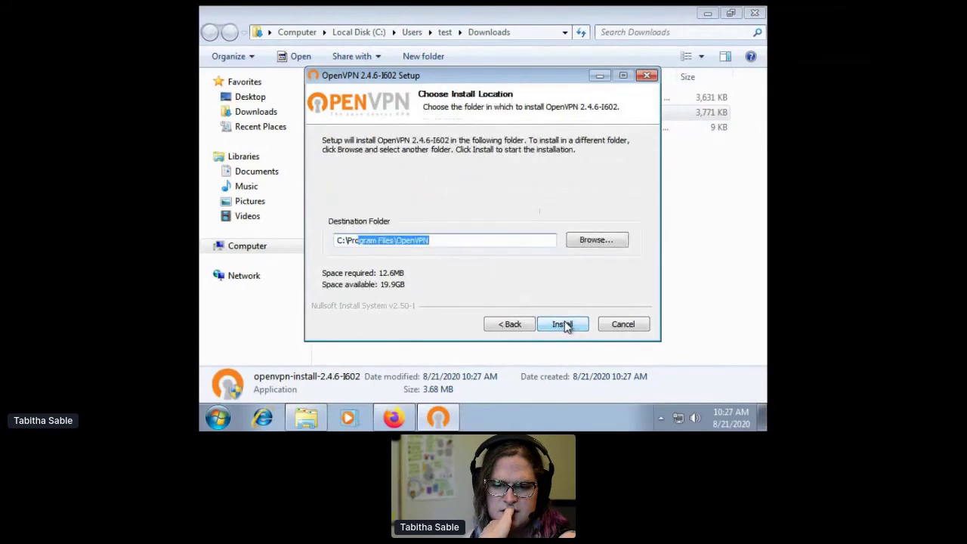
{"action": "left_click", "coordinate": [563, 325]}
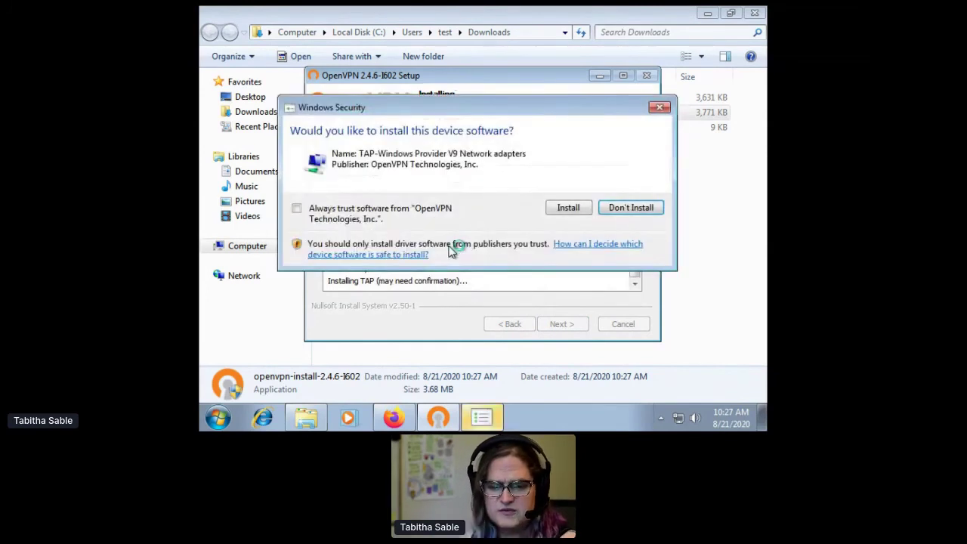
{"action": "left_click", "coordinate": [412, 213]}
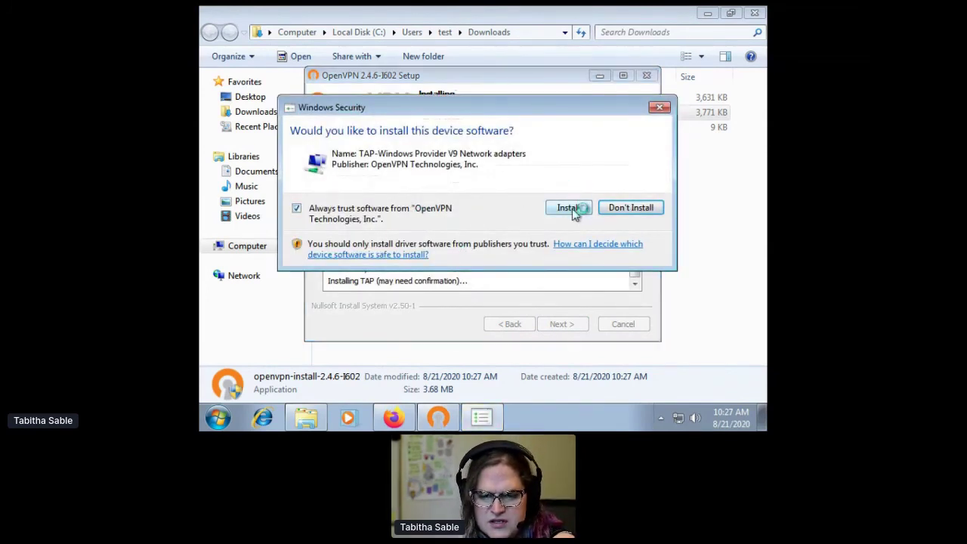
{"action": "left_click", "coordinate": [572, 209]}
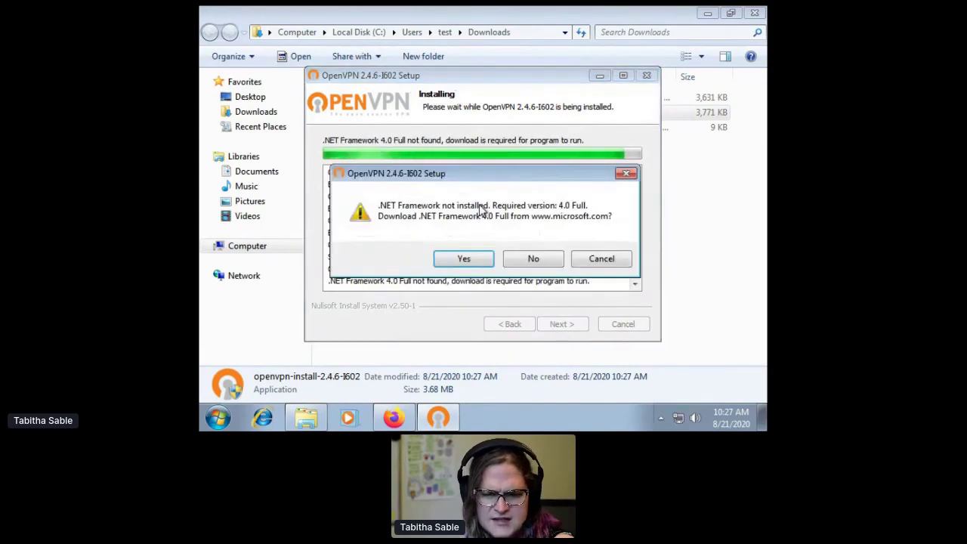
- Agree to download .NET Framework 4.0 Full, accept its license terms, and complete its installation
{"action": "left_click", "coordinate": [460, 258]}
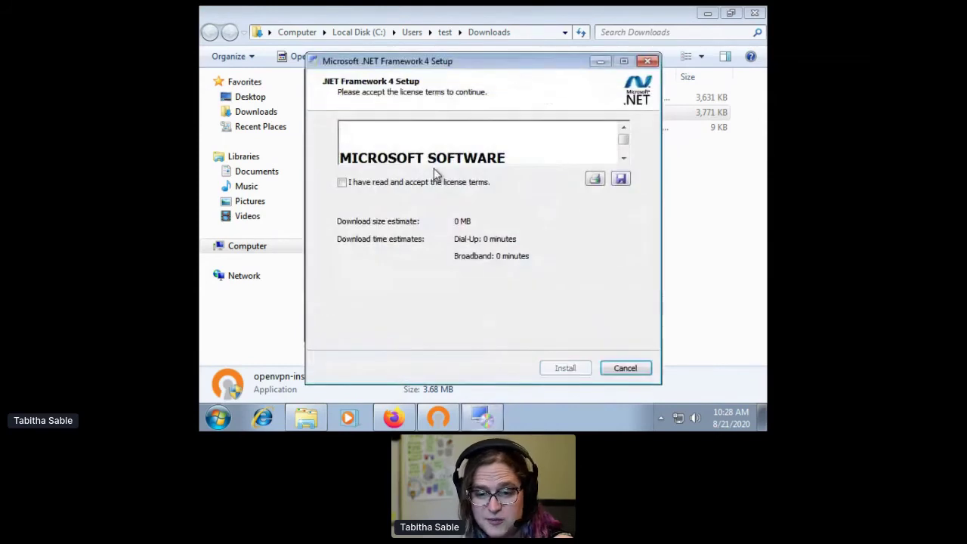
{"action": "left_click", "coordinate": [428, 184]}
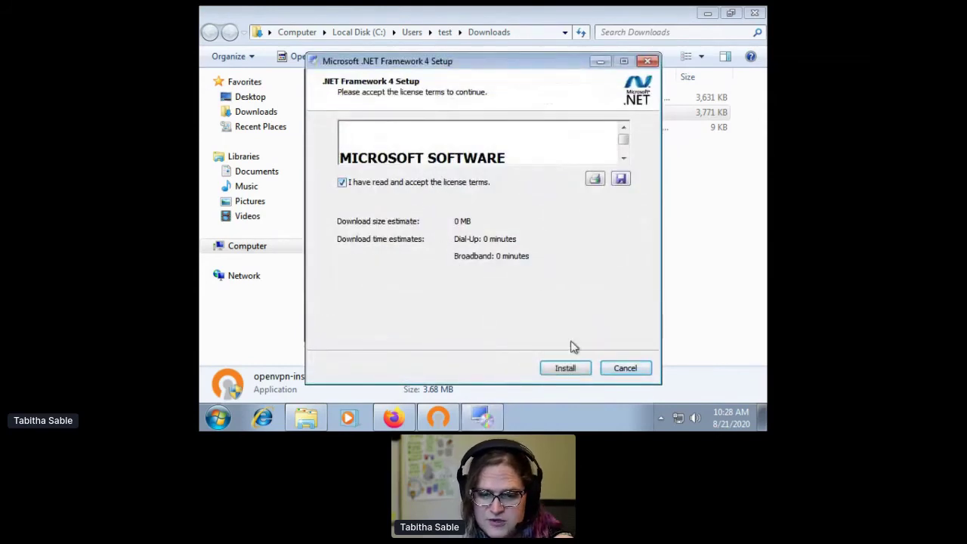
{"action": "left_click", "coordinate": [566, 369]}
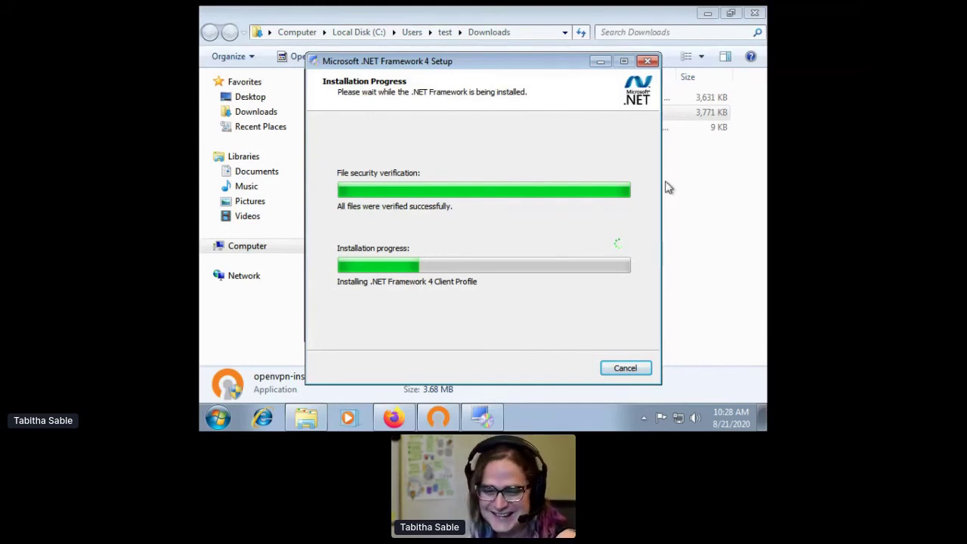
{"action": "left_click_drag", "start_coordinate": [462, 66], "coordinate": [447, 55]}
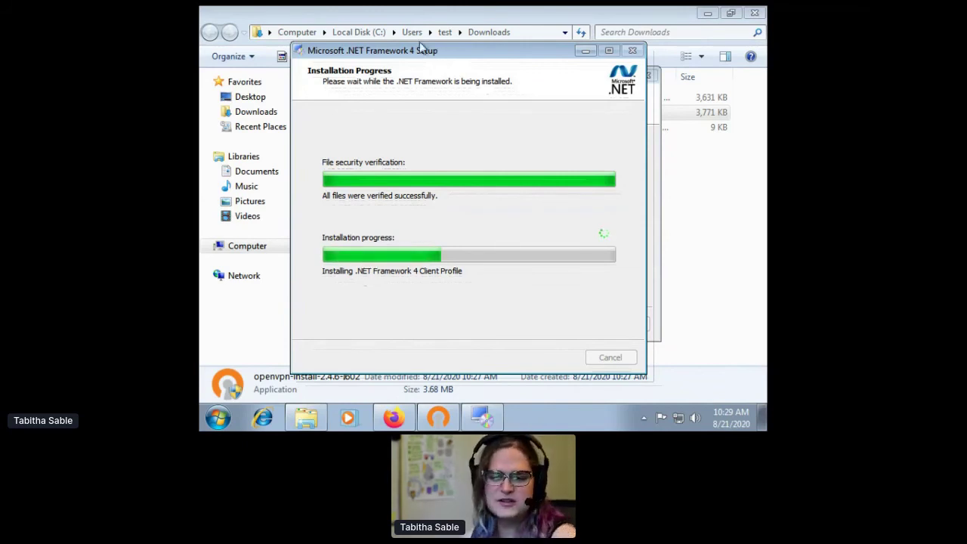
{"action": "left_click_drag", "start_coordinate": [444, 54], "coordinate": [432, 51]}
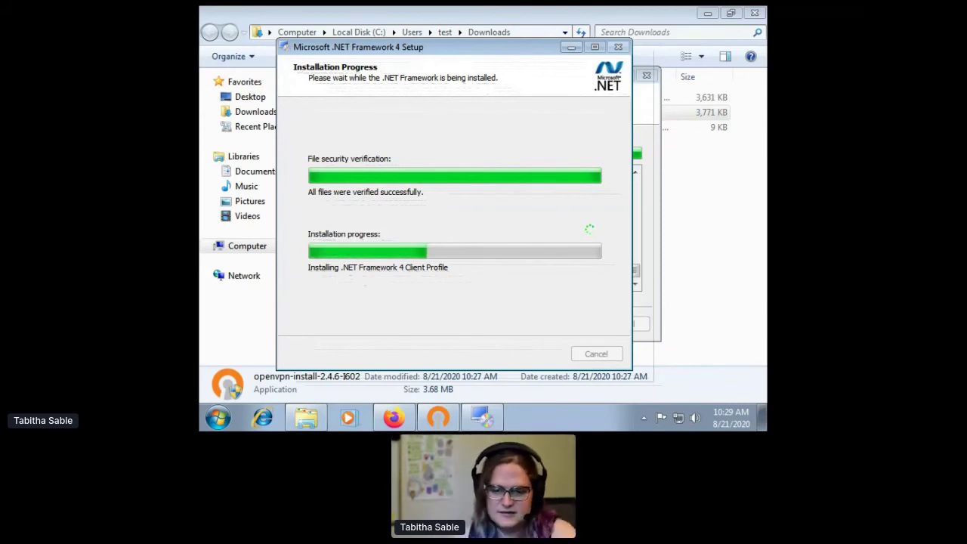
{"action": "mouse_move", "coordinate": [467, 47]}
{"action": "left_mouse_down"}
{"action": "mouse_move", "coordinate": [492, 38]}
{"action": "mouse_move", "coordinate": [458, 38]}
{"action": "left_mouse_up"}
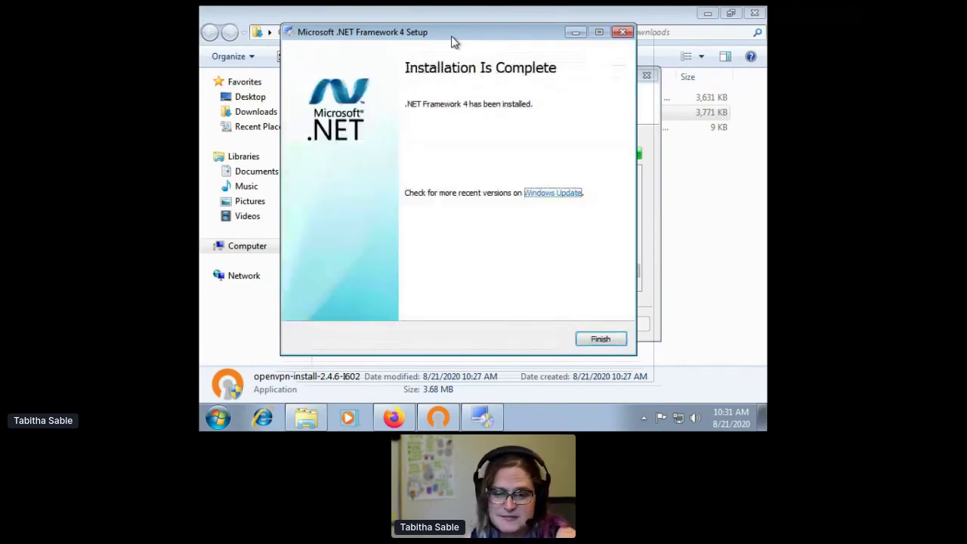
{"action": "left_click", "coordinate": [602, 339]}
- Finish the OpenVPN 2.4.6 setup wizard, read through the INSTALL-win32 quickstart, and close it
{"action": "left_click", "coordinate": [564, 325]}
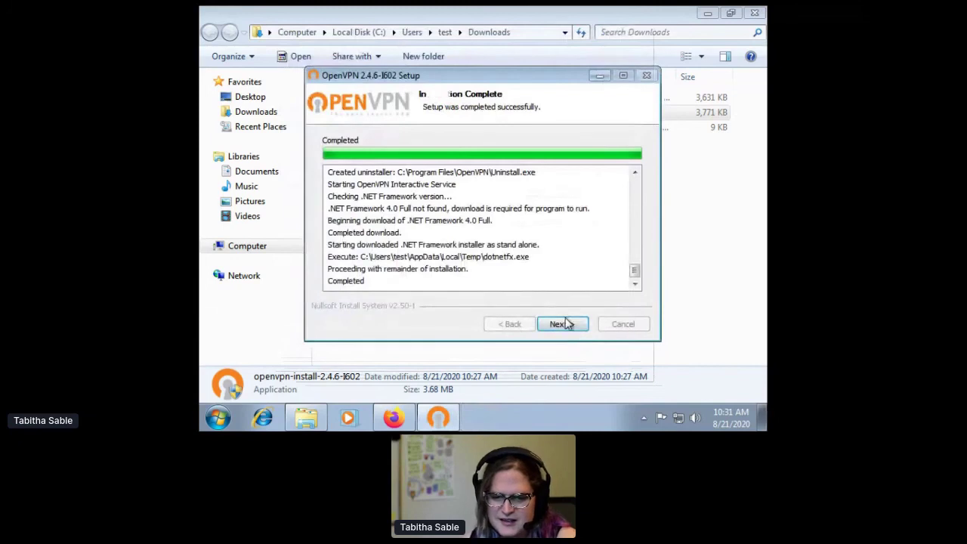
{"action": "left_click", "coordinate": [563, 324]}
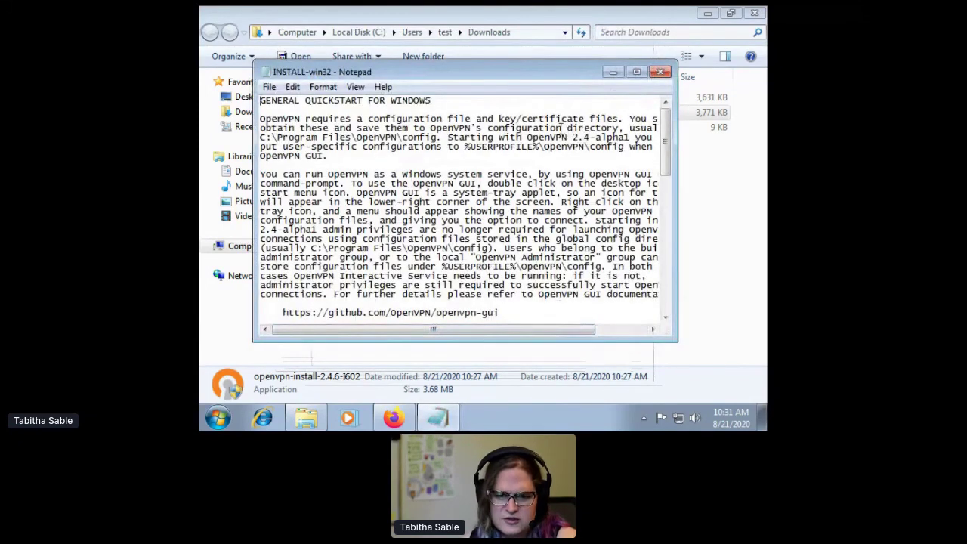
{"action": "double_click", "coordinate": [540, 73]}
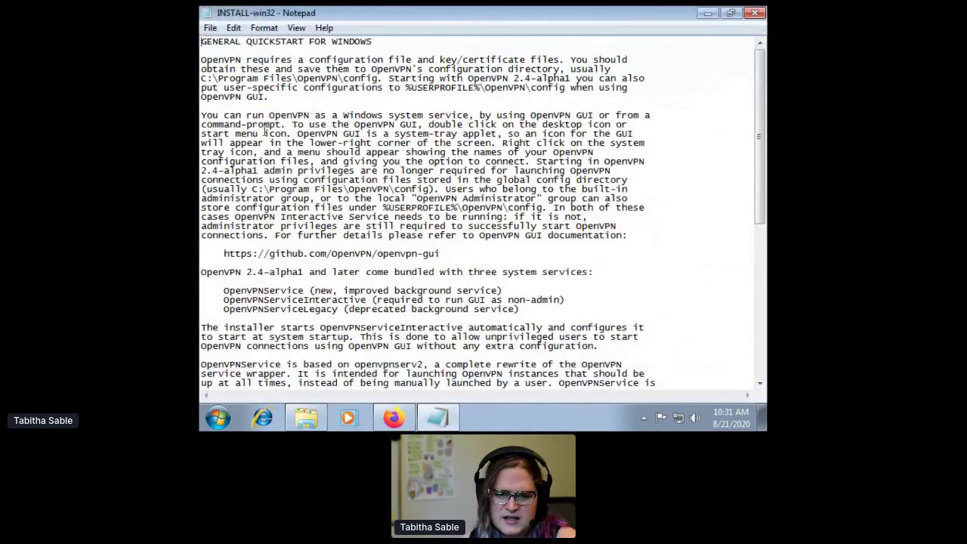
{"action": "scroll", "coordinate": [341, 160], "scroll_direction": "down", "scroll_amount": 2}
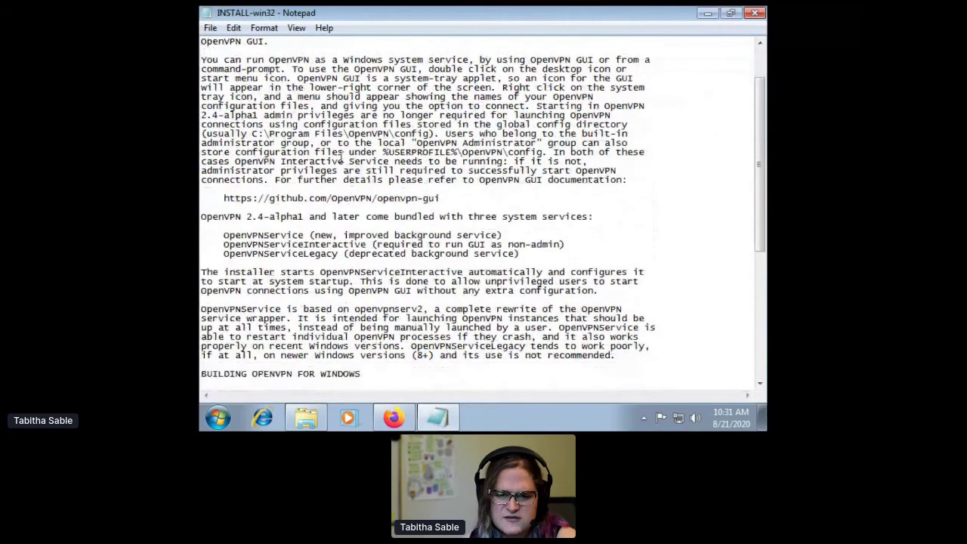
{"action": "scroll", "coordinate": [341, 157], "scroll_direction": "down", "scroll_amount": 9}
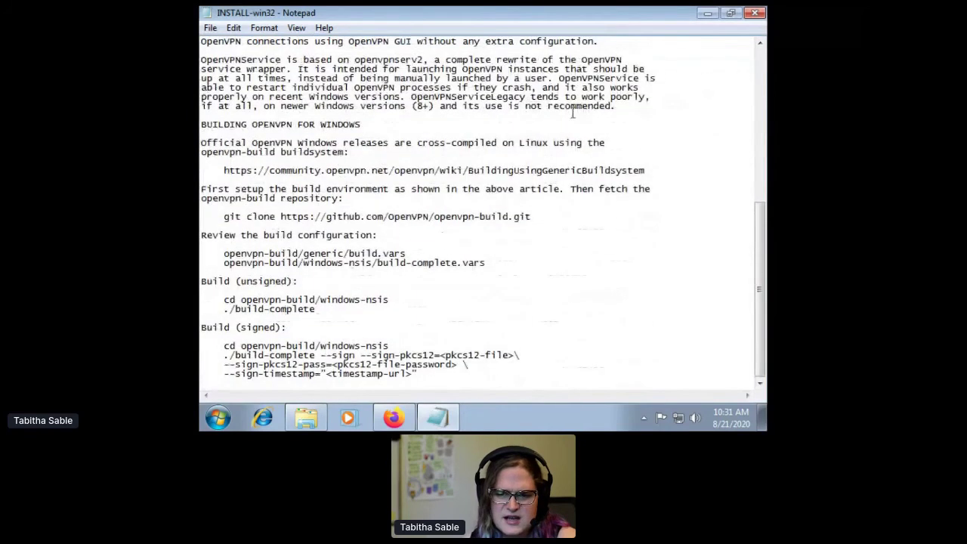
{"action": "left_click", "coordinate": [755, 12]}
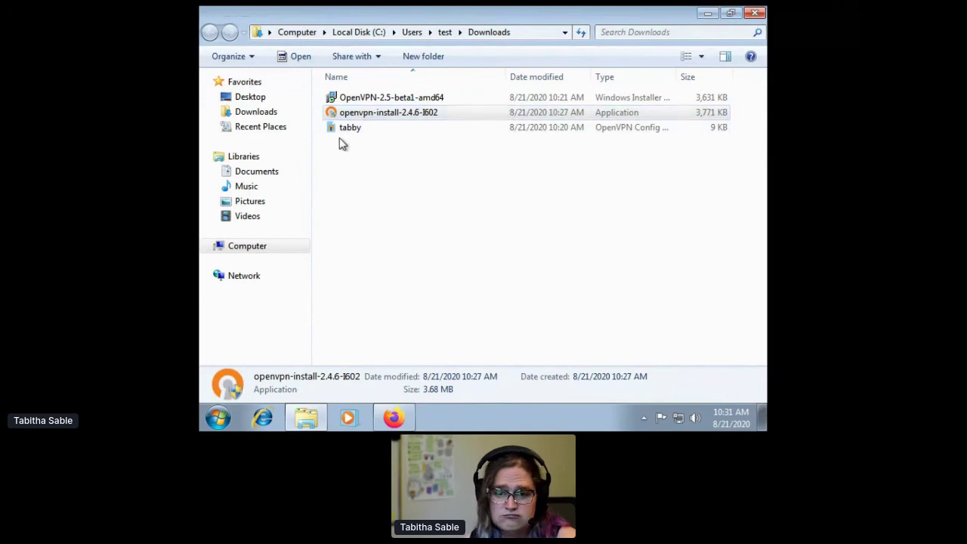
- Switch to Firefox and replace the OpenVPN community downloads tab with a new blank tab
{"action": "left_click", "coordinate": [307, 418]}
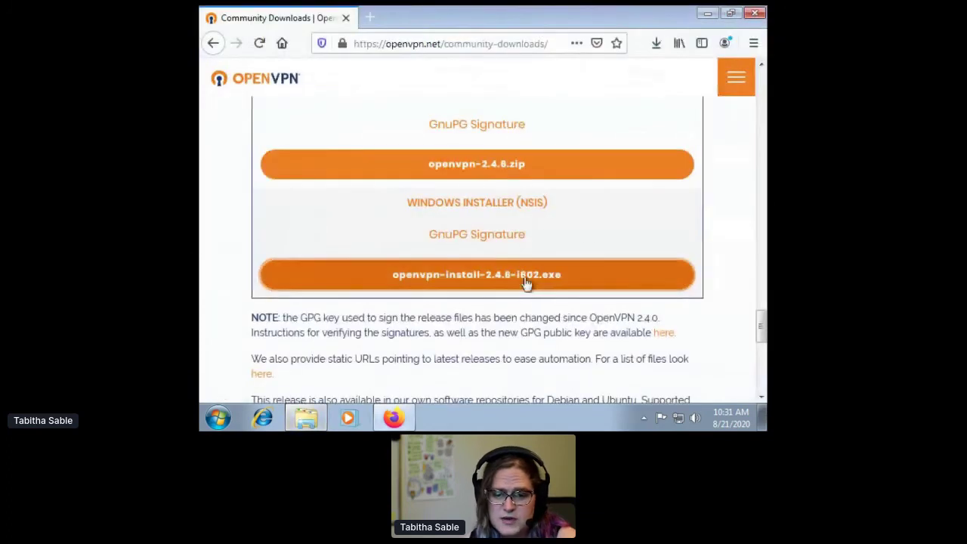
{"action": "left_click", "coordinate": [368, 17]}
{"action": "left_click", "coordinate": [346, 18]}
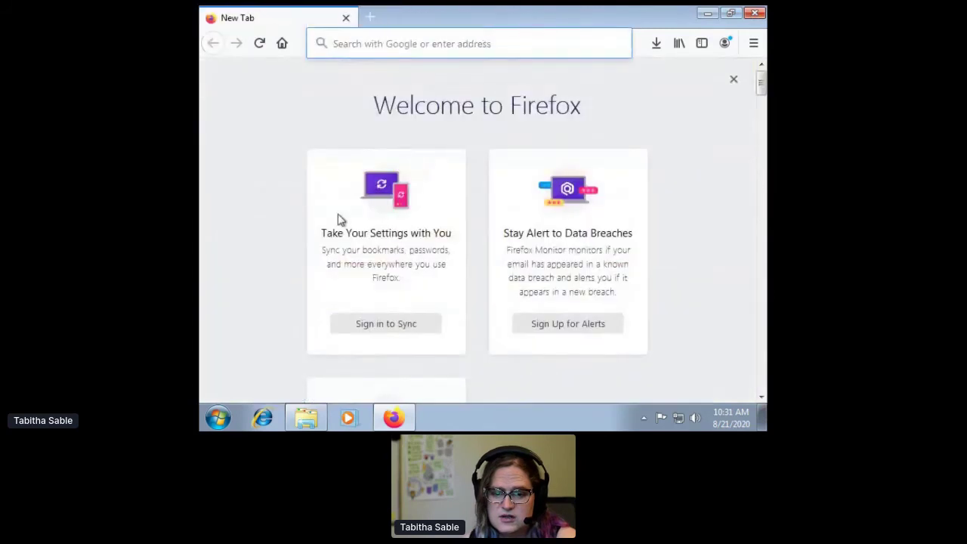
- Start OpenVPN on the downloaded TryHackMe config file in the Downloads folder and move its console window lower
{"action": "left_click", "coordinate": [310, 421]}
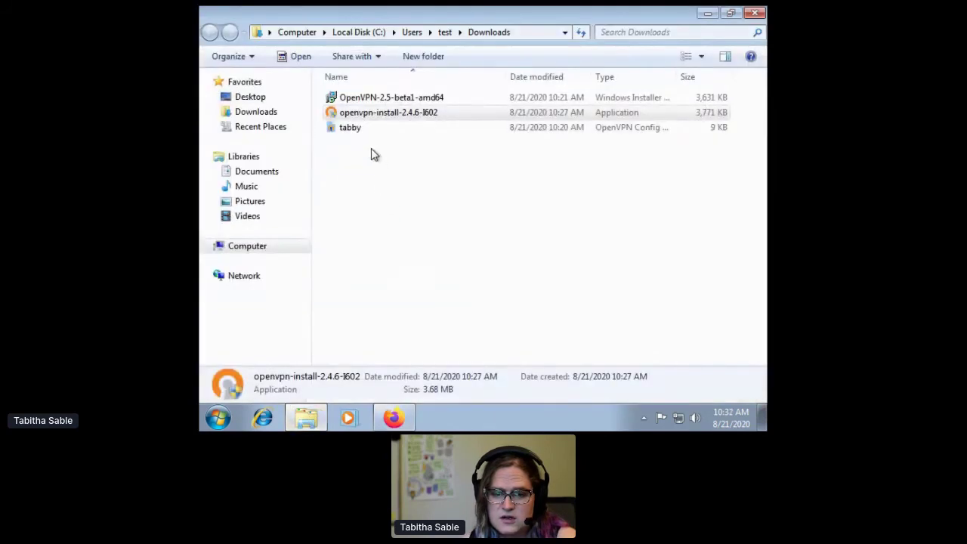
{"action": "left_click", "coordinate": [360, 128]}
{"action": "right_click", "coordinate": [360, 128]}
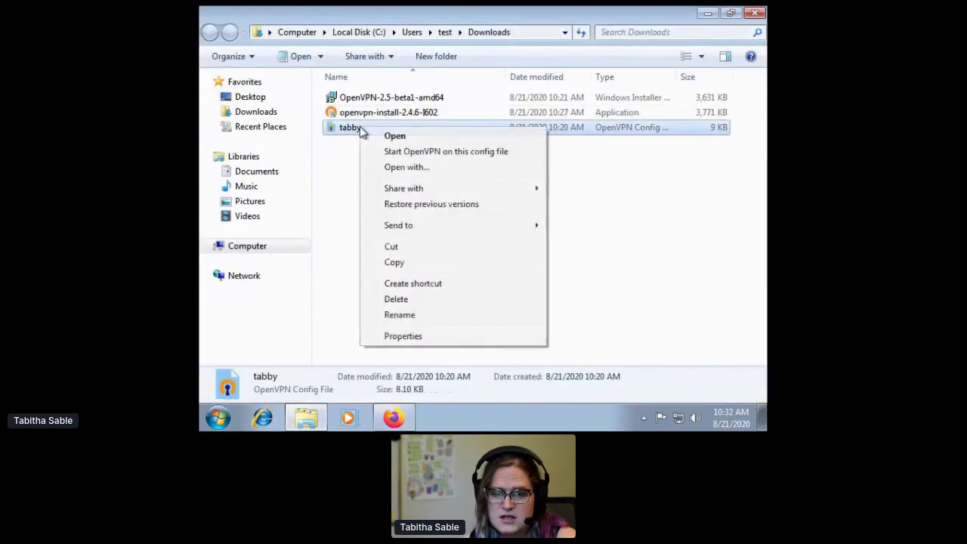
{"action": "left_click", "coordinate": [412, 153]}
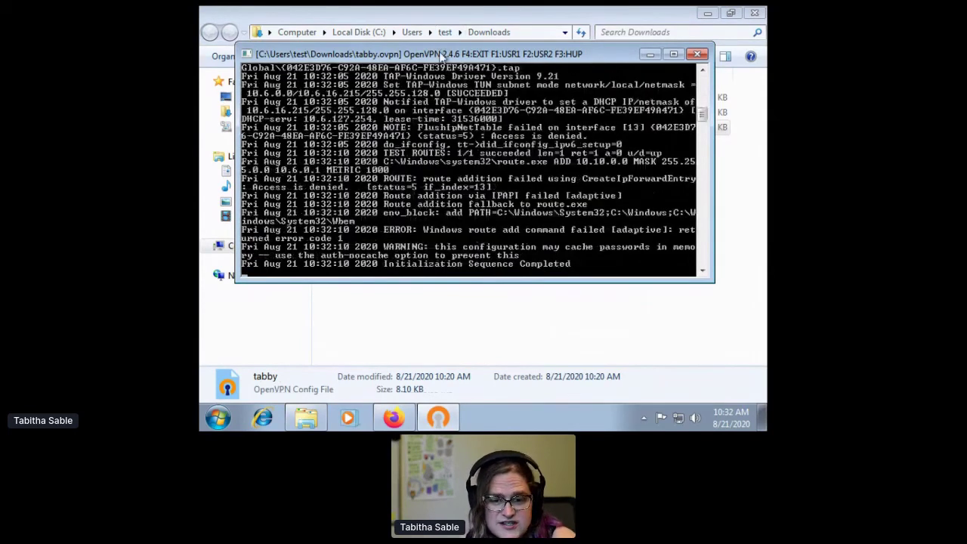
{"action": "left_click_drag", "start_coordinate": [440, 53], "coordinate": [438, 113]}
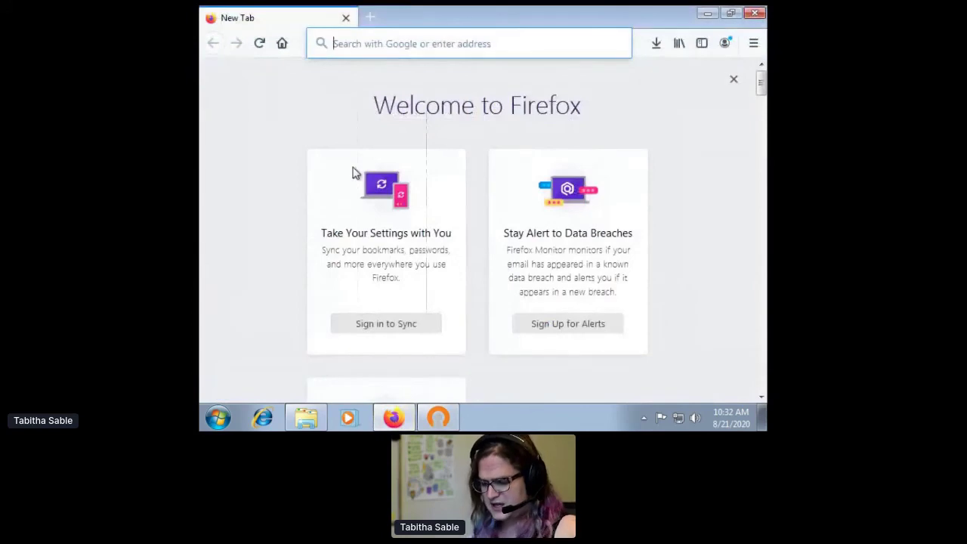
{"action": "type", "text": "https://"}
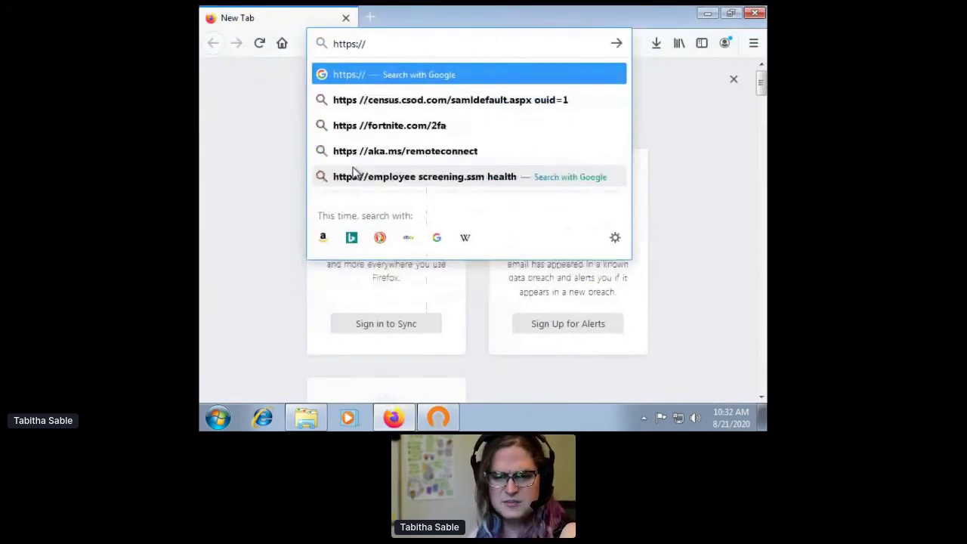
{"action": "type", "text": "www.tryhackme."}
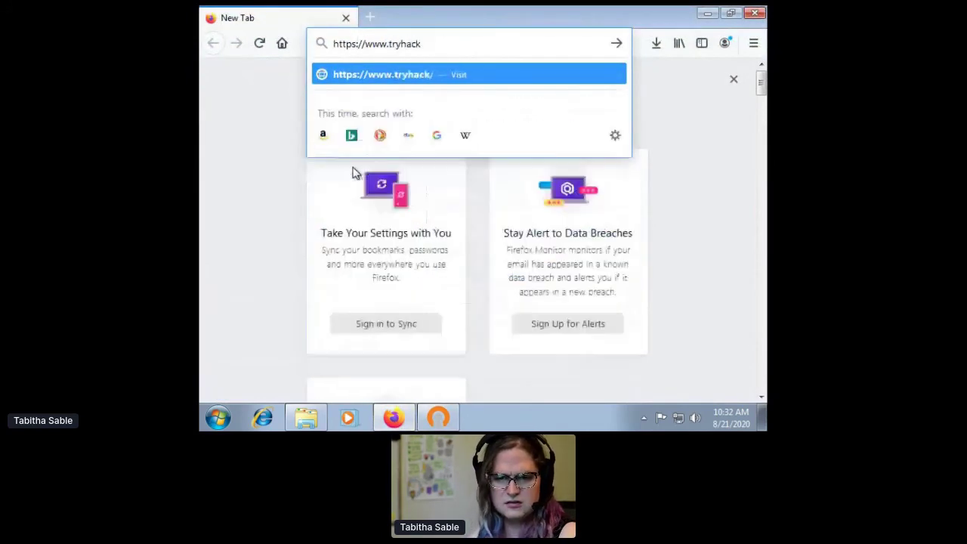
{"action": "type", "text": "com/"}
{"action": "key", "text": "Return"}
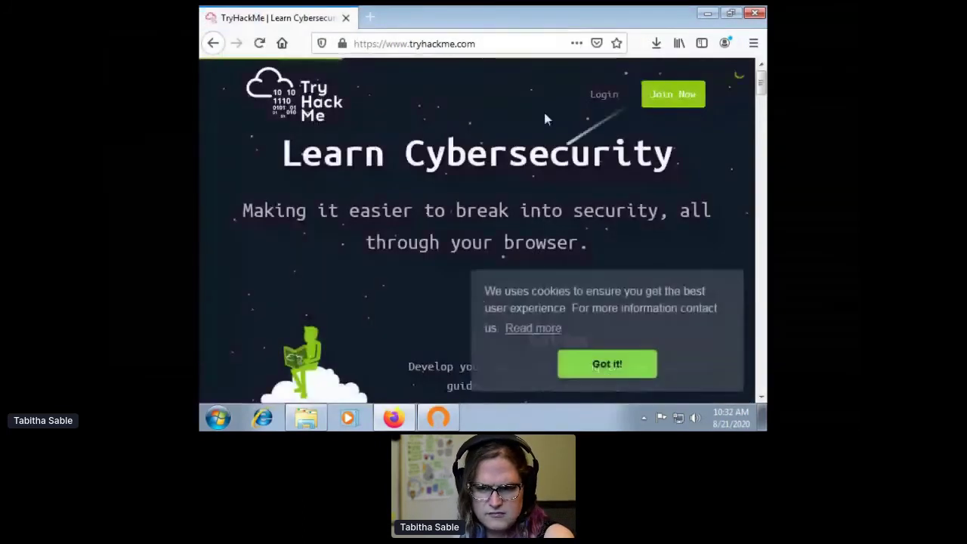
{"action": "left_click", "coordinate": [607, 94]}
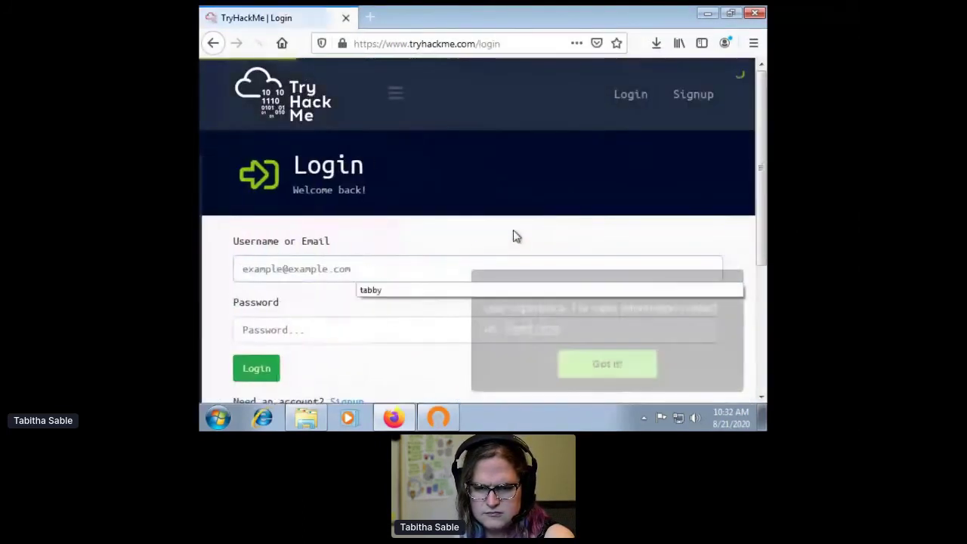
- Log in to TryHackMe with the saved username and the account password, dismissing the cookie notice
{"action": "left_click", "coordinate": [373, 291]}
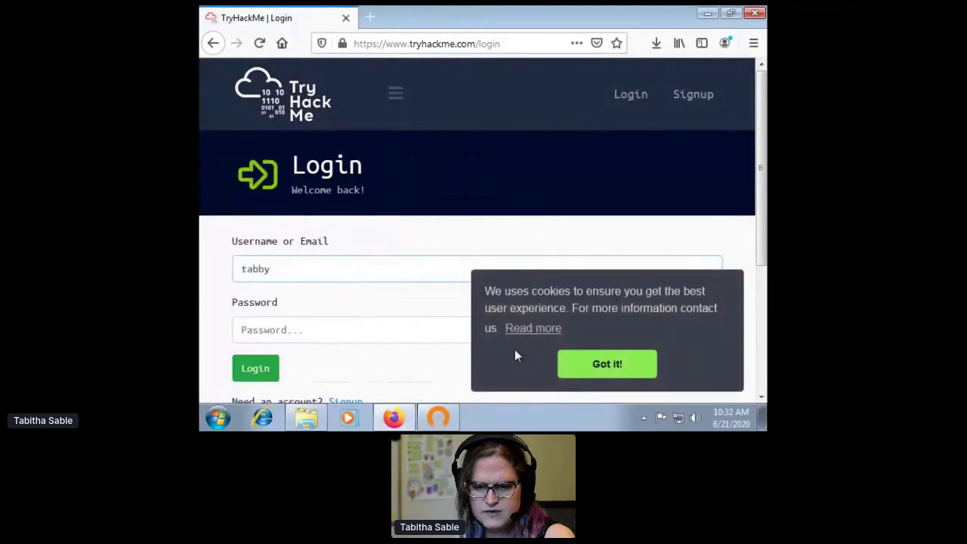
{"action": "left_click", "coordinate": [590, 367]}
{"action": "left_click", "coordinate": [422, 333]}
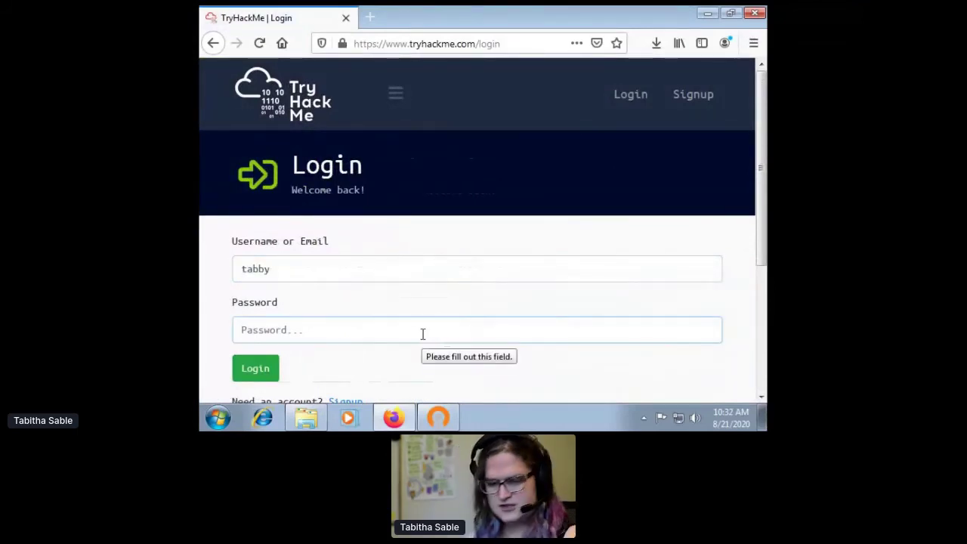
{"action": "type", "text": "***"}
{"action": "key", "text": "BackSpace"}
{"action": "key", "text": "BackSpace"}
{"action": "key", "text": "BackSpace"}
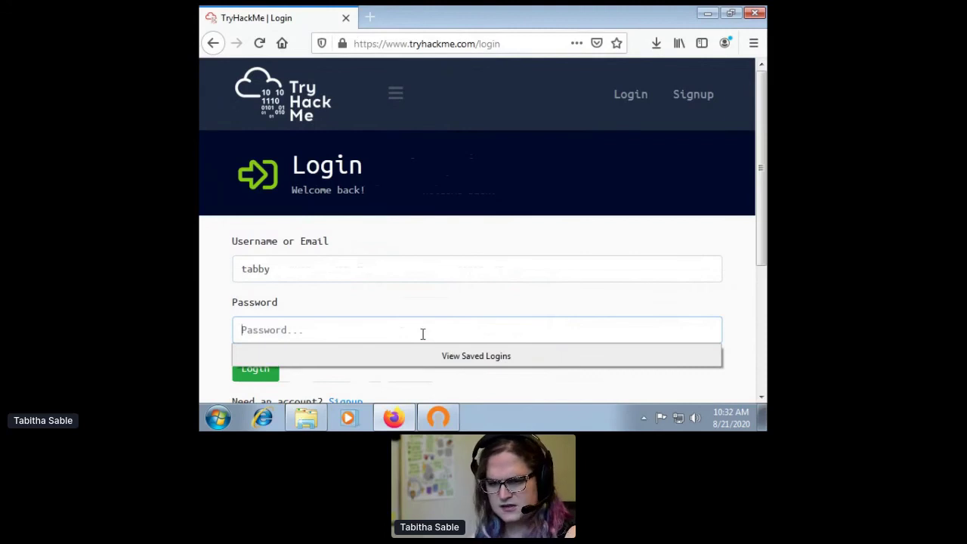
{"action": "type", "text": "**"}
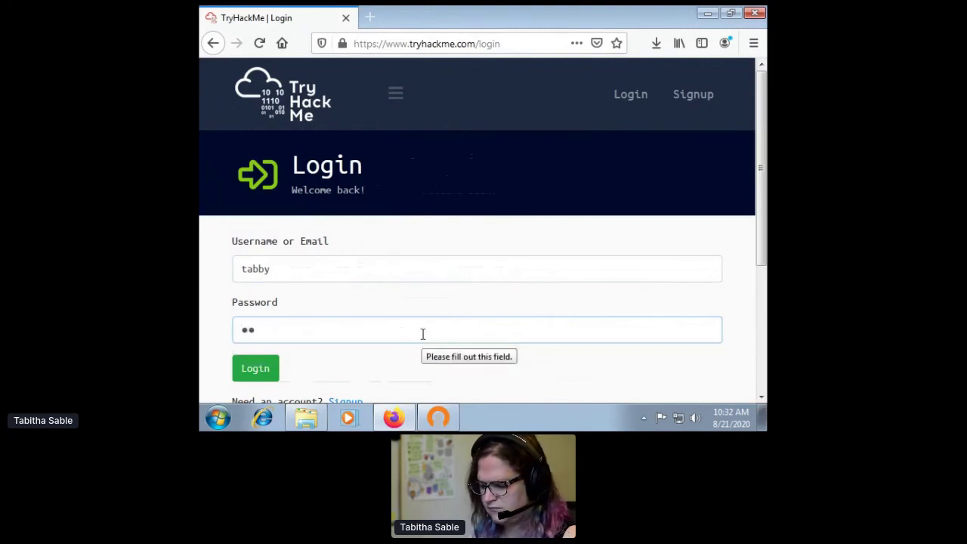
{"action": "type", "text": "*******"}
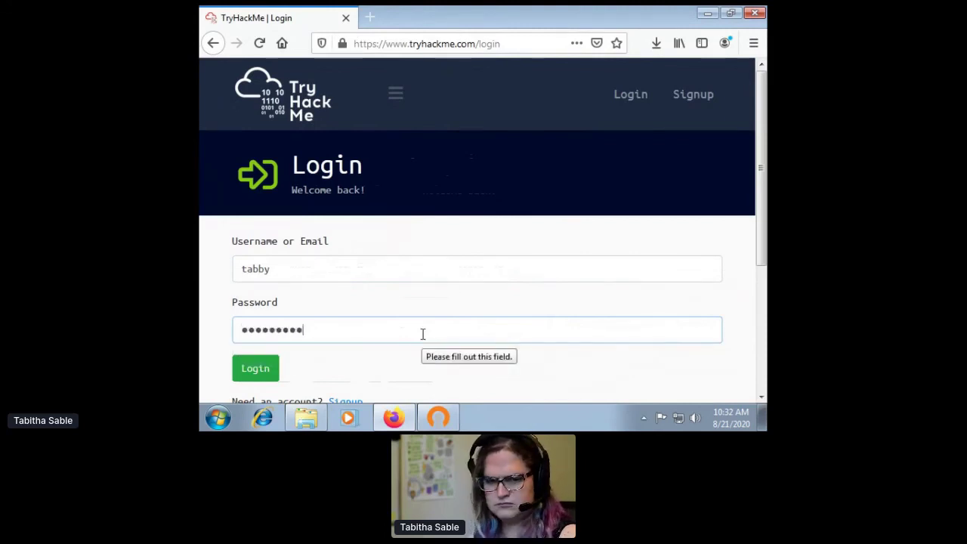
{"action": "key", "text": "Return"}
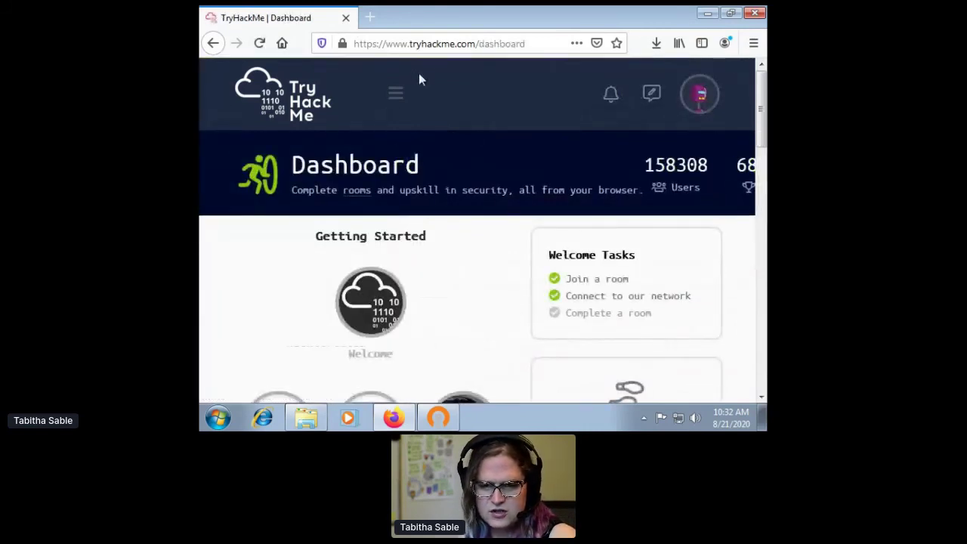
- Open the Diana Initiative CTF room through its tryhackme.com/jr/ address
{"action": "left_click_drag", "start_coordinate": [479, 45], "coordinate": [550, 59]}
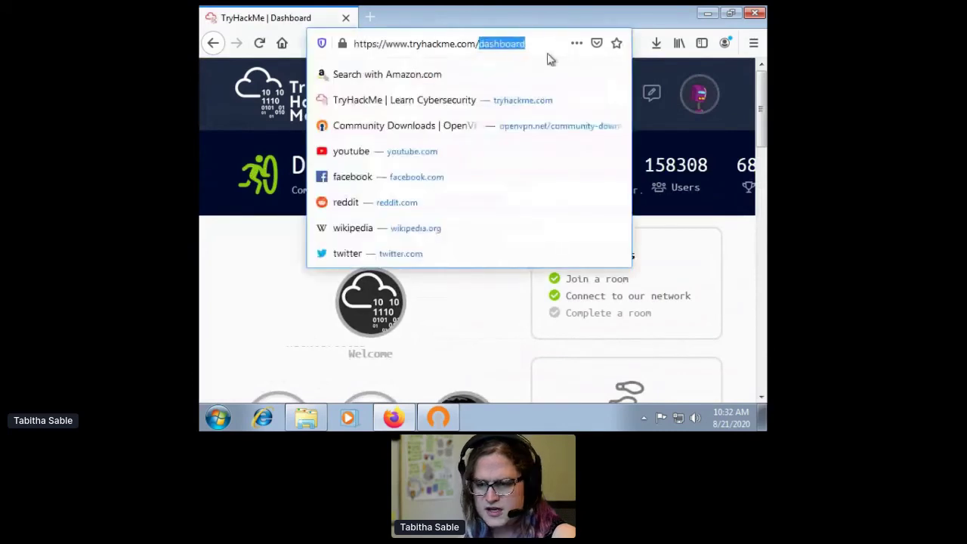
{"action": "type", "text": "jr/di"}
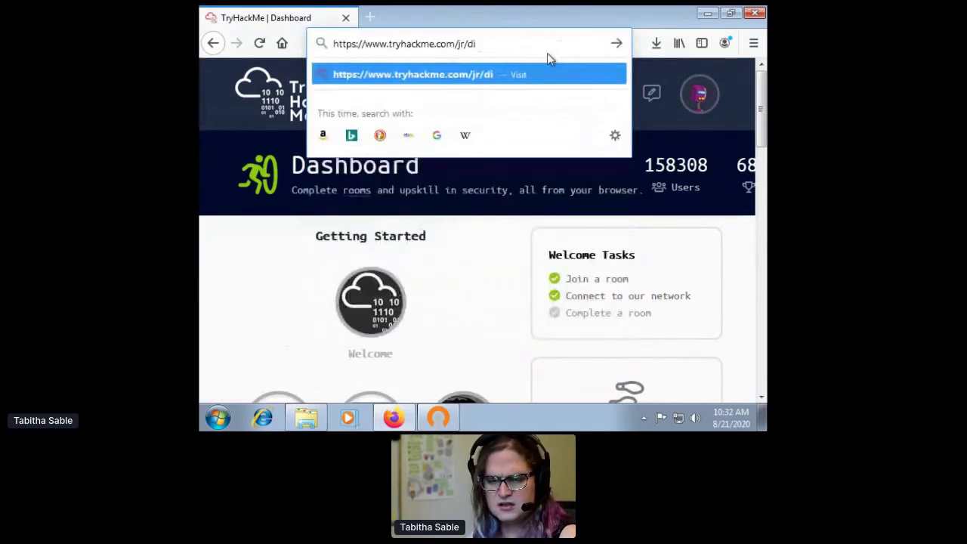
{"action": "type", "text": "anainitiative"}
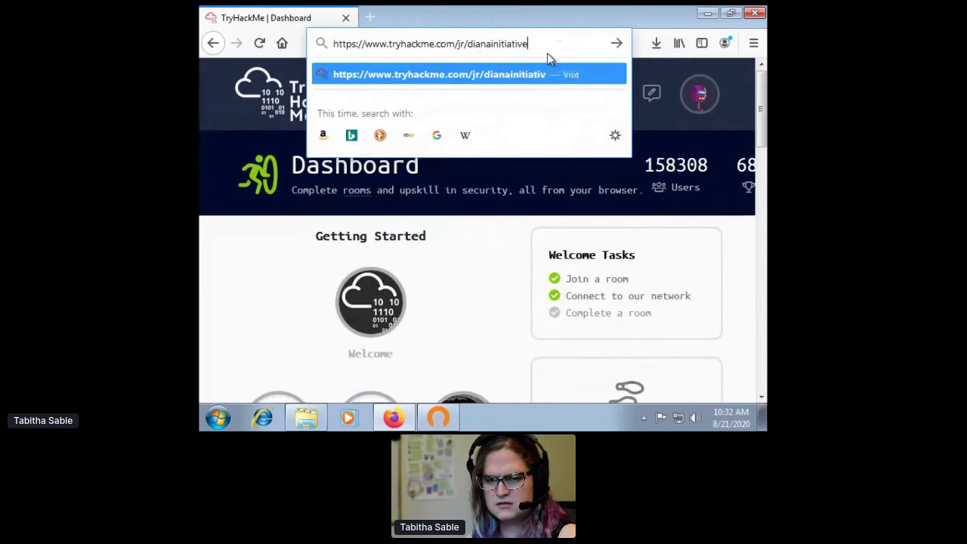
{"action": "type", "text": "dtf"}
{"action": "key", "text": "Return"}
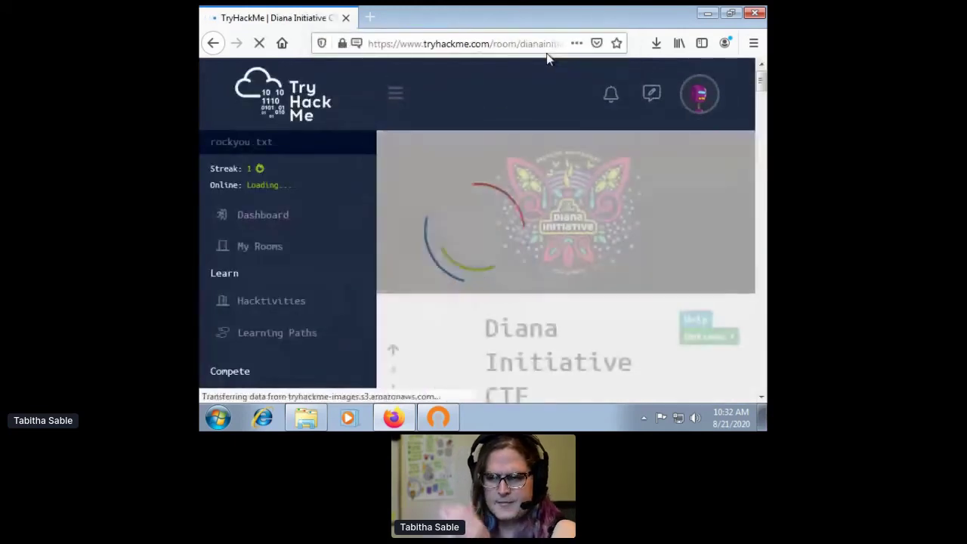
- Browse the room's tasks and copy the IP address of the Pickle Rick machine
{"action": "scroll", "coordinate": [388, 222], "scroll_direction": "down", "scroll_amount": 5}
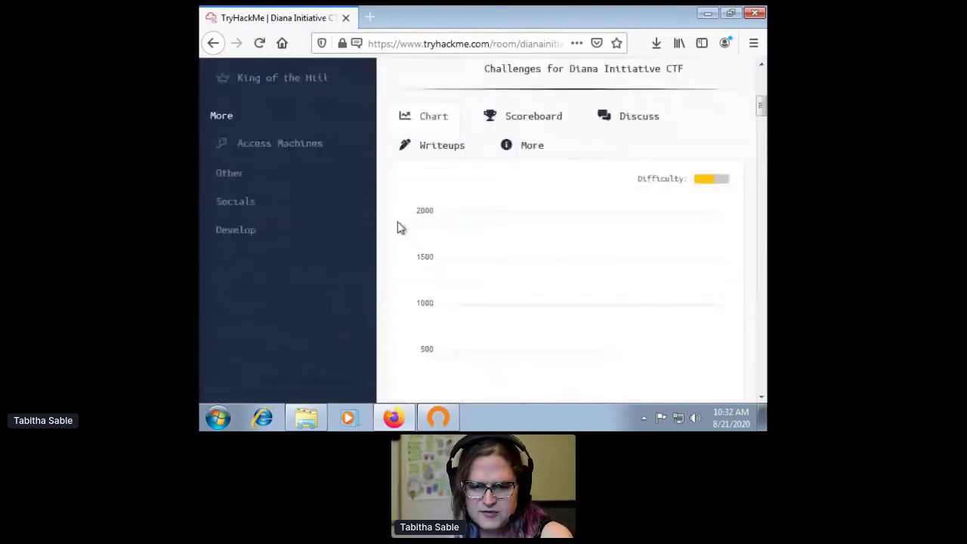
{"action": "scroll", "coordinate": [415, 264], "scroll_direction": "down", "scroll_amount": 10}
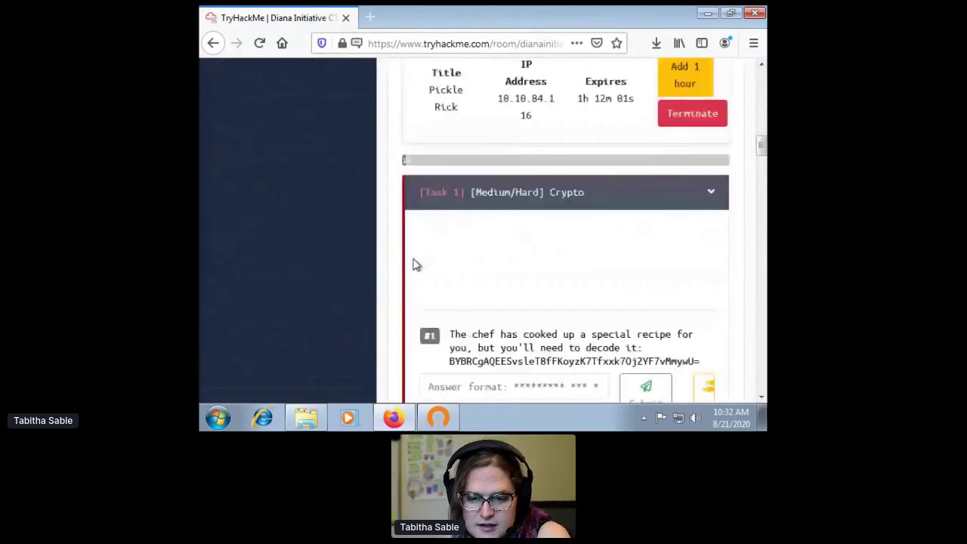
{"action": "scroll", "coordinate": [415, 264], "scroll_direction": "down", "scroll_amount": 10}
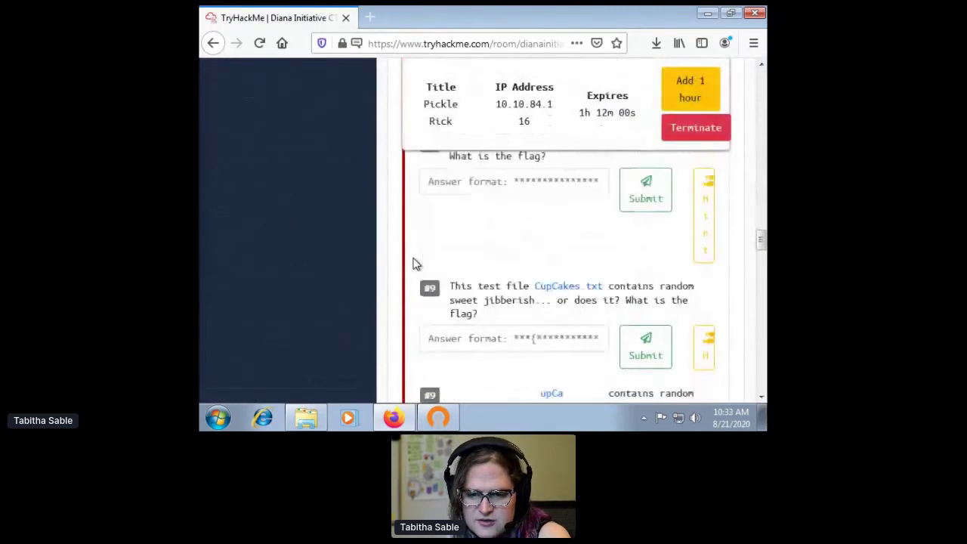
{"action": "scroll", "coordinate": [415, 264], "scroll_direction": "up", "scroll_amount": 10}
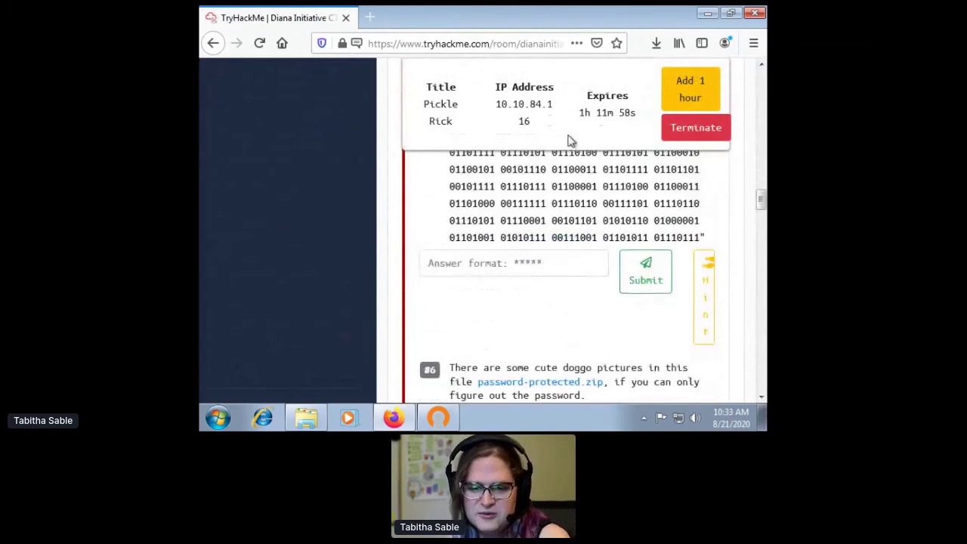
{"action": "left_click_drag", "start_coordinate": [527, 122], "coordinate": [490, 106]}
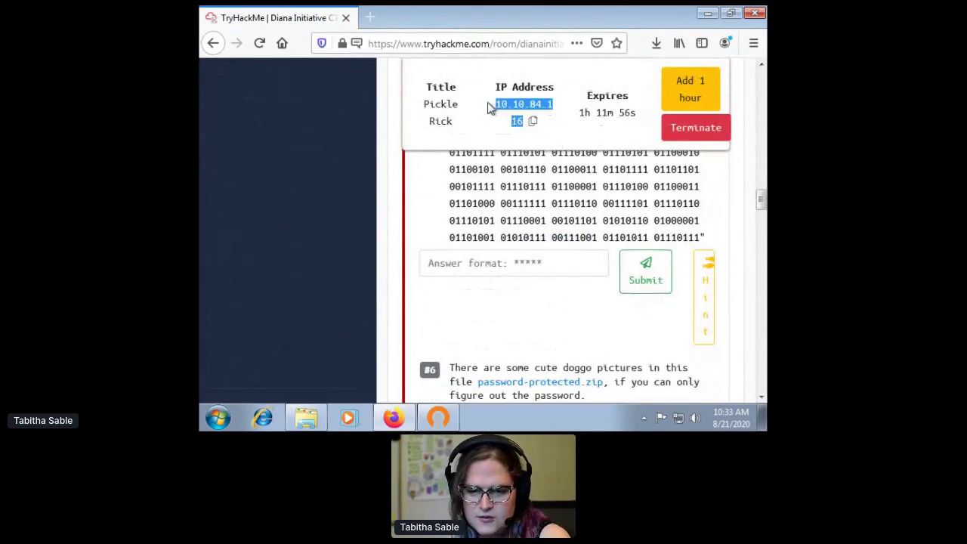
{"action": "right_click", "coordinate": [514, 102]}
{"action": "left_click", "coordinate": [542, 114]}
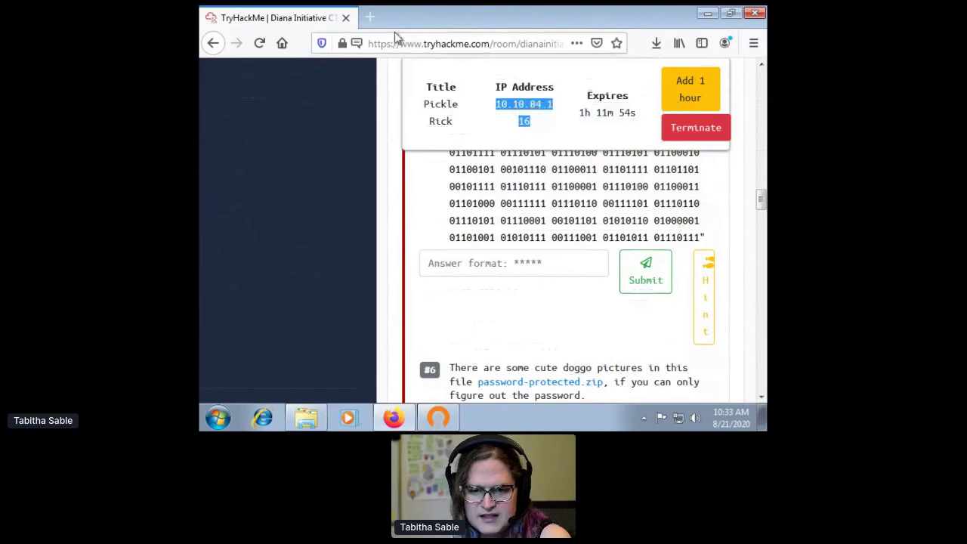
{"action": "left_click", "coordinate": [372, 18]}
{"action": "left_click", "coordinate": [368, 45]}
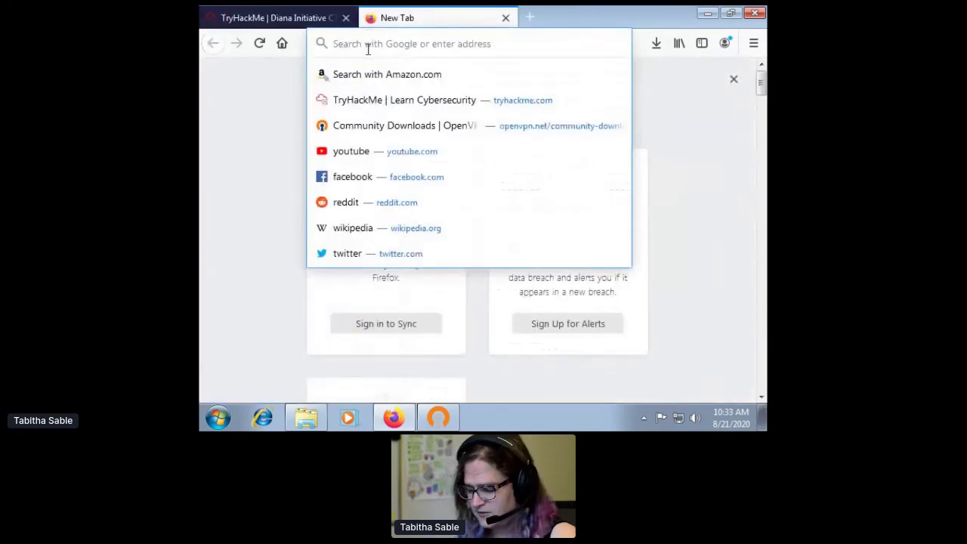
{"action": "key", "text": "ctrl+v"}
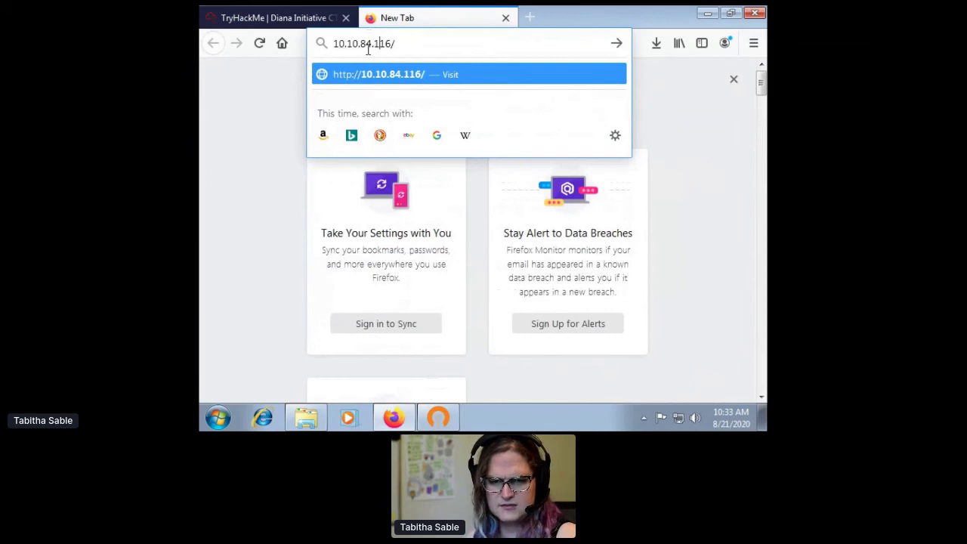
{"action": "type", "text": "/"}
{"action": "key", "text": "Home"}
{"action": "type", "text": "http://"}
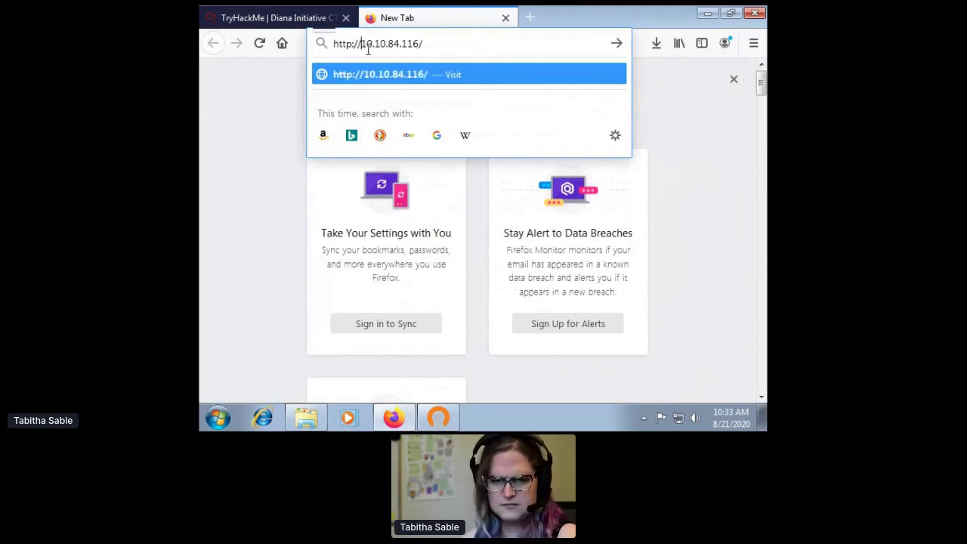
{"action": "key", "text": "Return"}
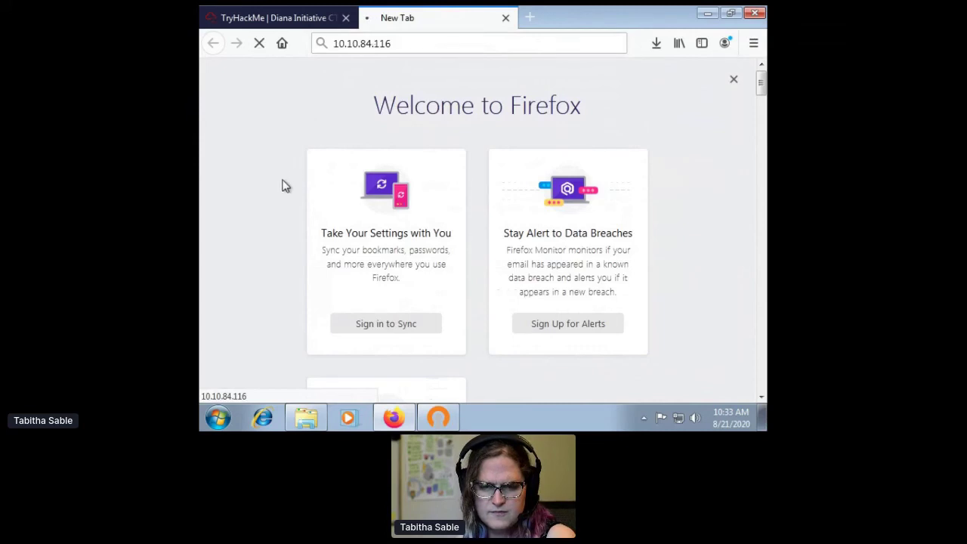
- Open a Windows command prompt and ping 10.10.84.116
{"action": "left_click", "coordinate": [218, 421]}
{"action": "key", "text": "Return"}
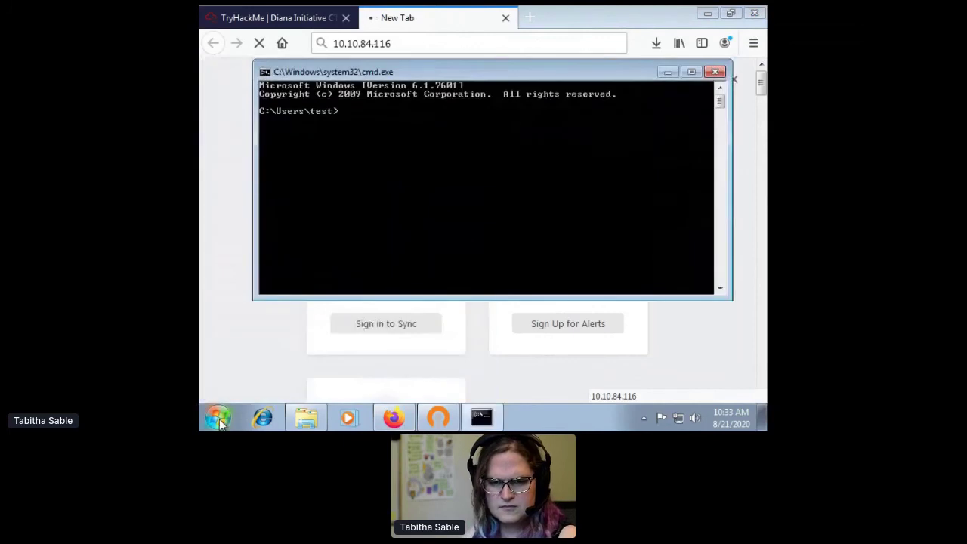
{"action": "type", "text": "ping 10.10.84.11"}
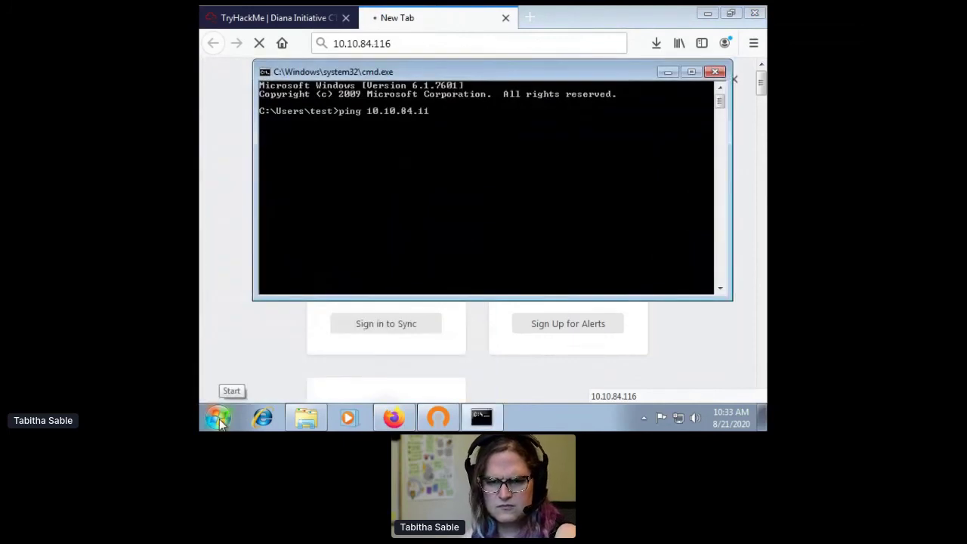
{"action": "type", "text": "6"}
{"action": "key", "text": "Return"}
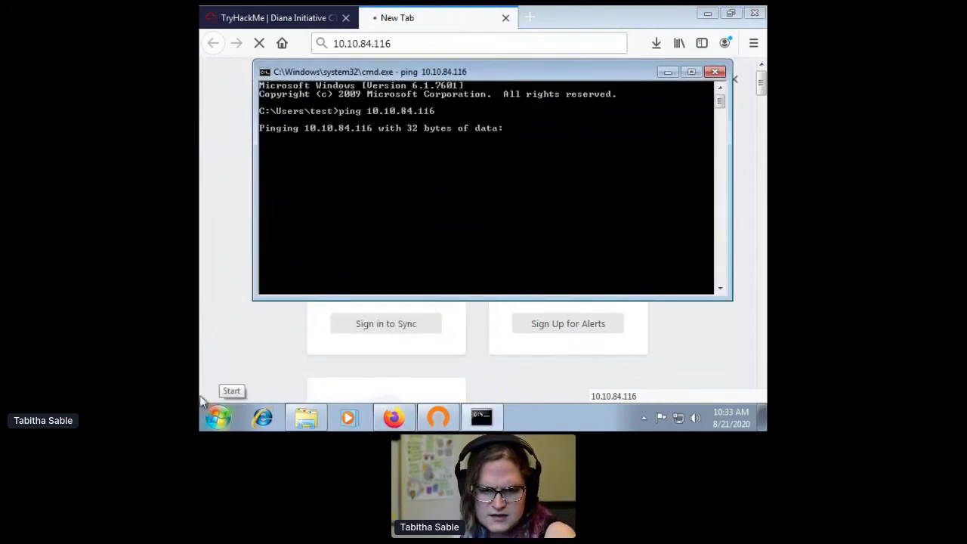